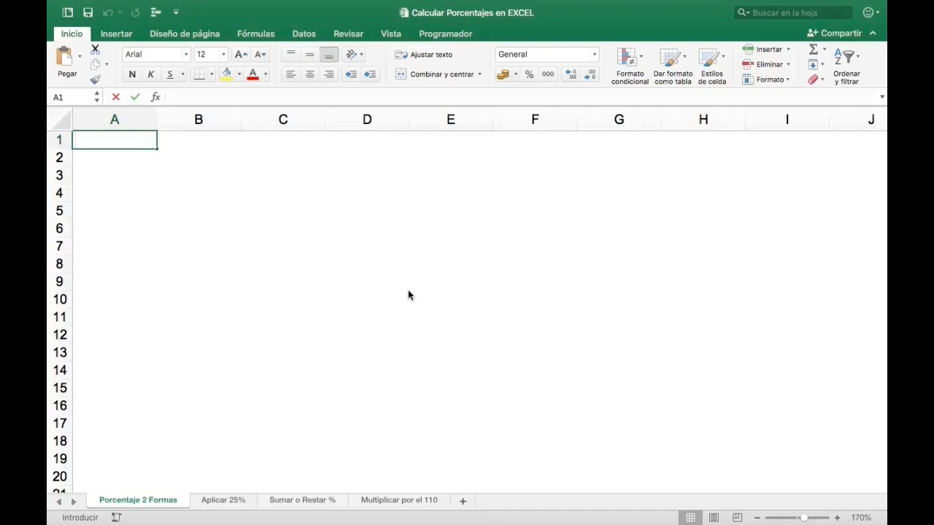
- Enter 85% in cell A1 and change its number format to General
double_click(111, 141)
text(85)
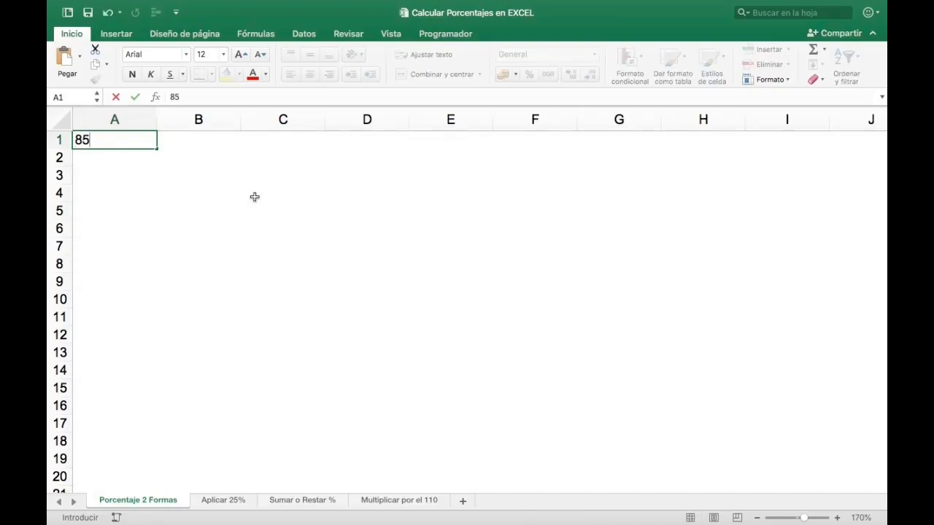
text(%)
key(Return)
key(Up)
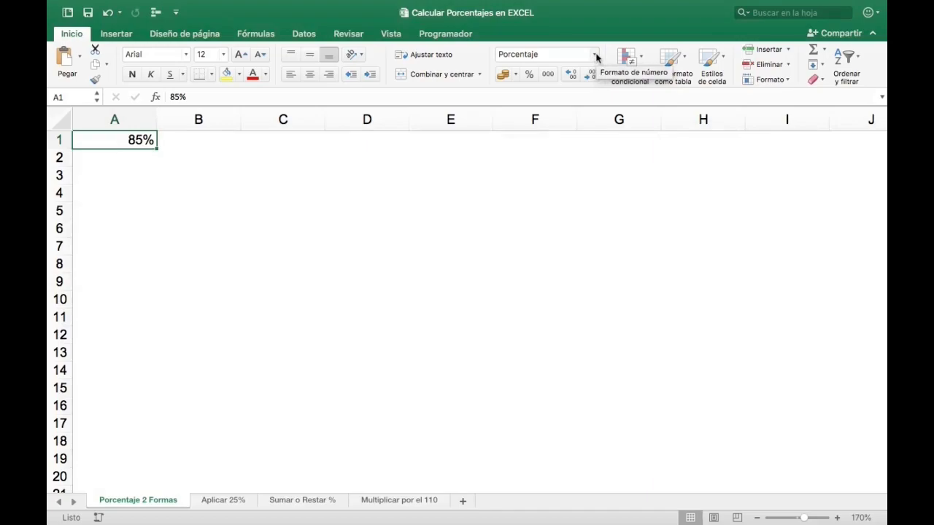
click(596, 56)
click(597, 81)
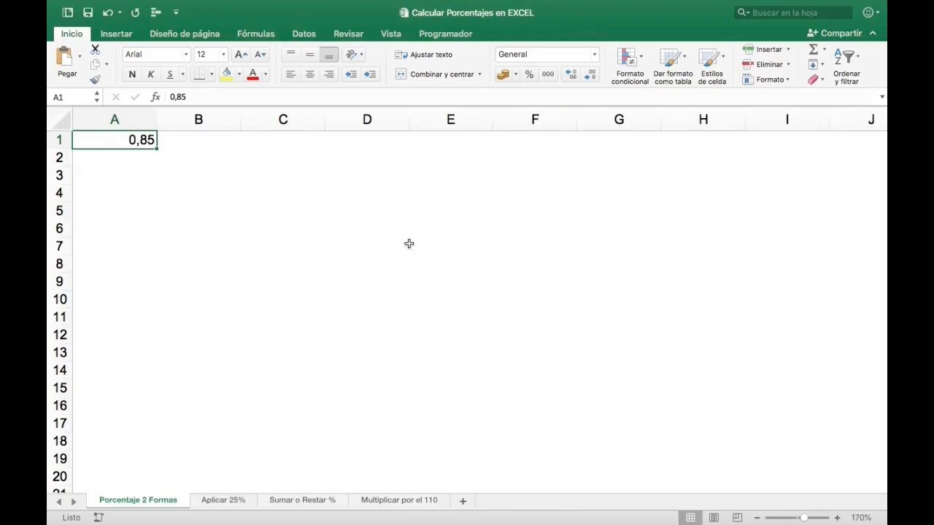
- Enter 85% in cell A2, directly below the decimal value
click(137, 156)
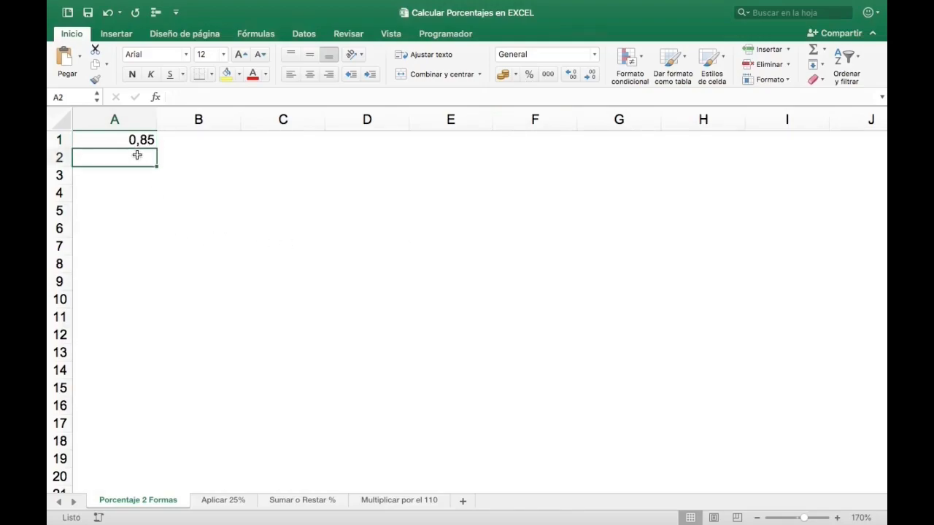
text(85)
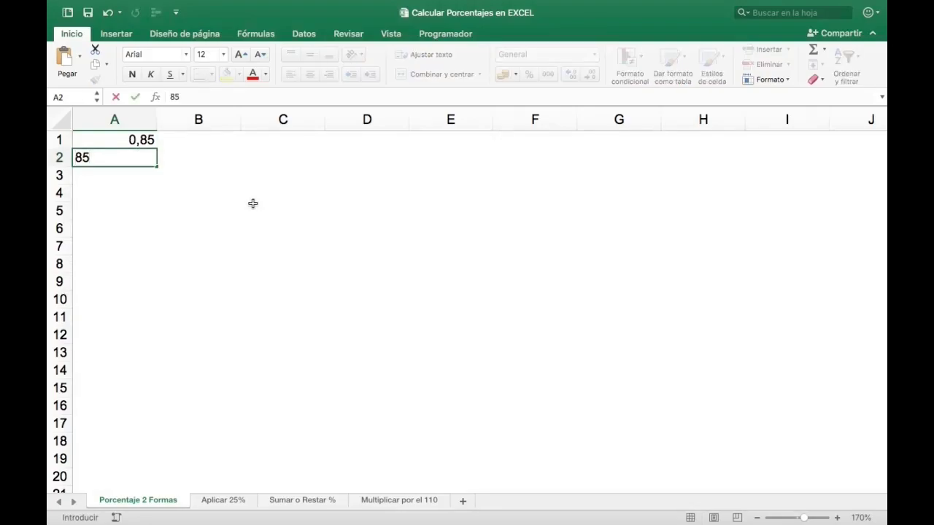
text(%)
key(Tab)
- Enter the formula =A1*2 in cell B1 to multiply the decimal value by 2
key(Up)
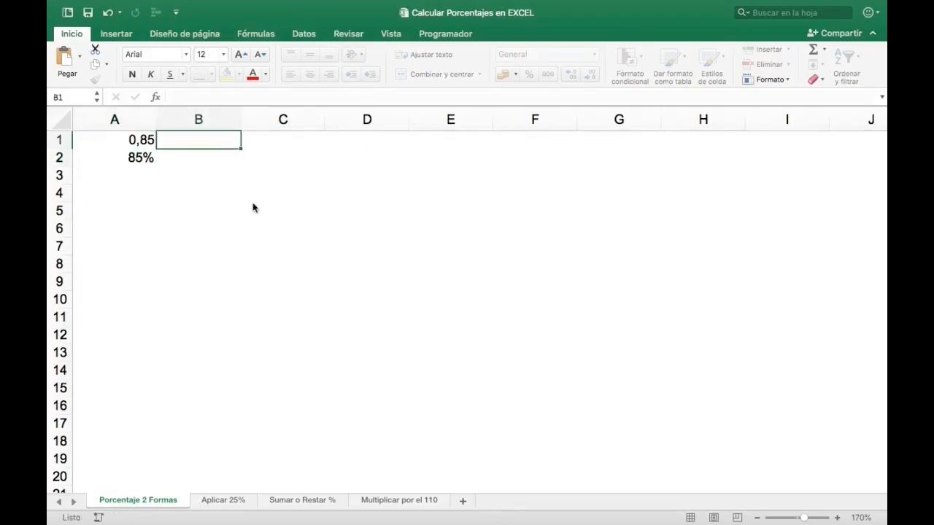
text(=)
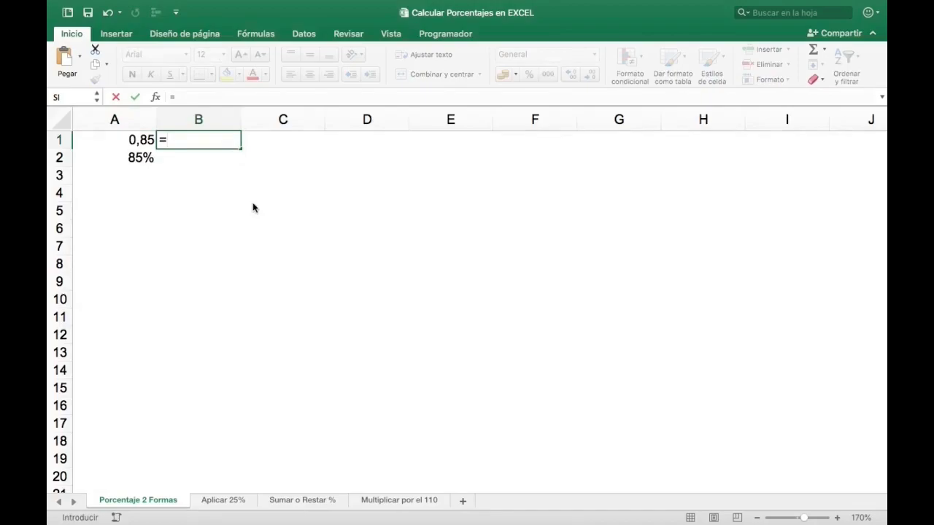
click(135, 139)
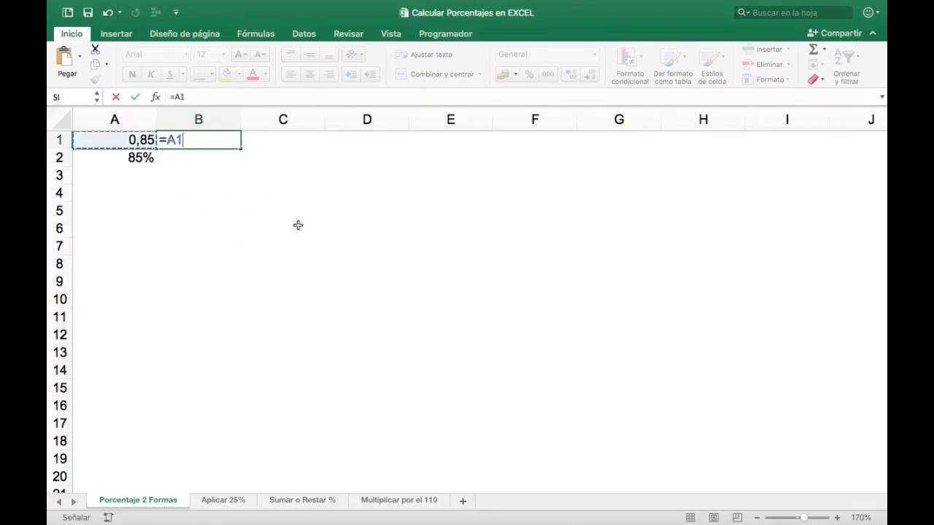
text(*2)
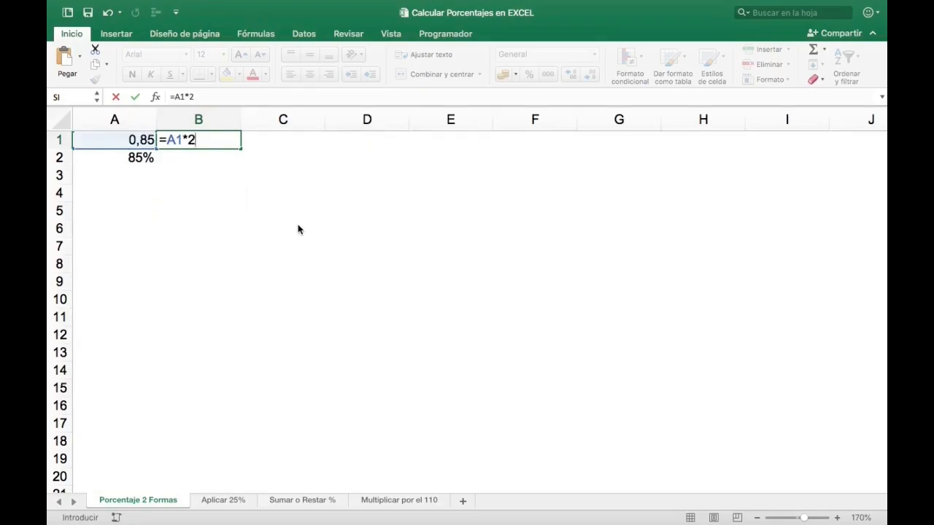
key(Return)
key(Up)
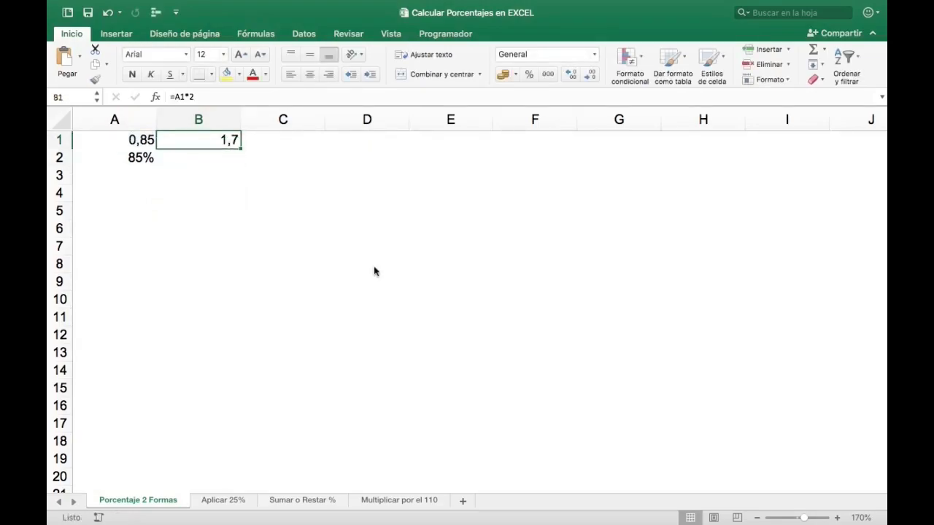
- Enter the formula =A2*2 in cell B2 to multiply the percentage value by 2
key(Down)
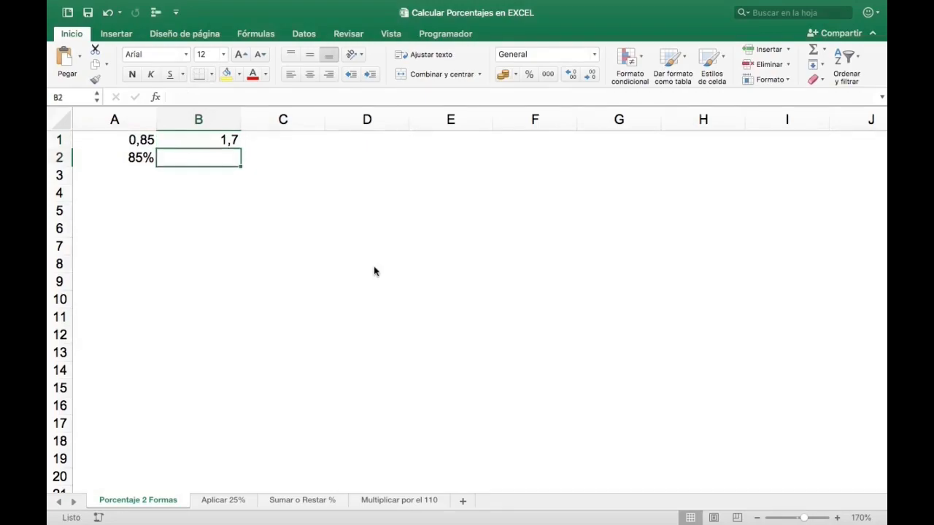
text(=)
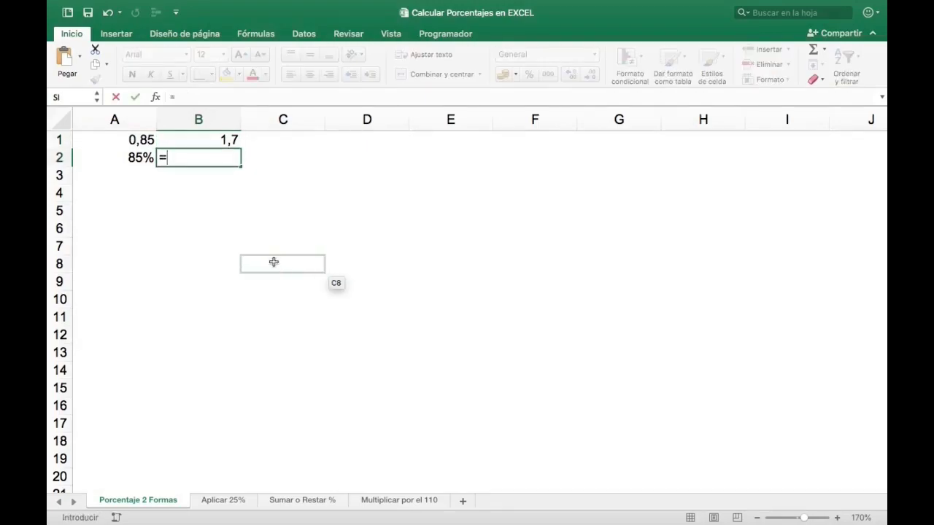
click(128, 159)
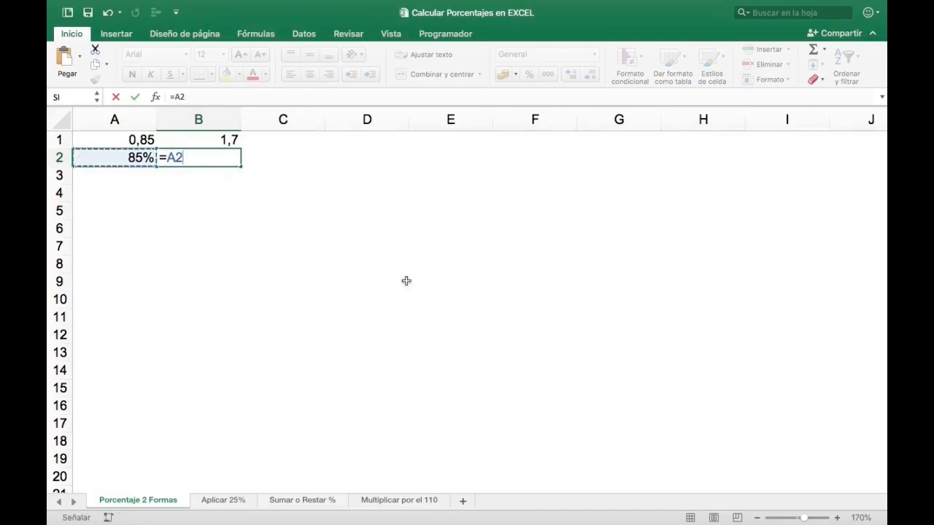
text(*2)
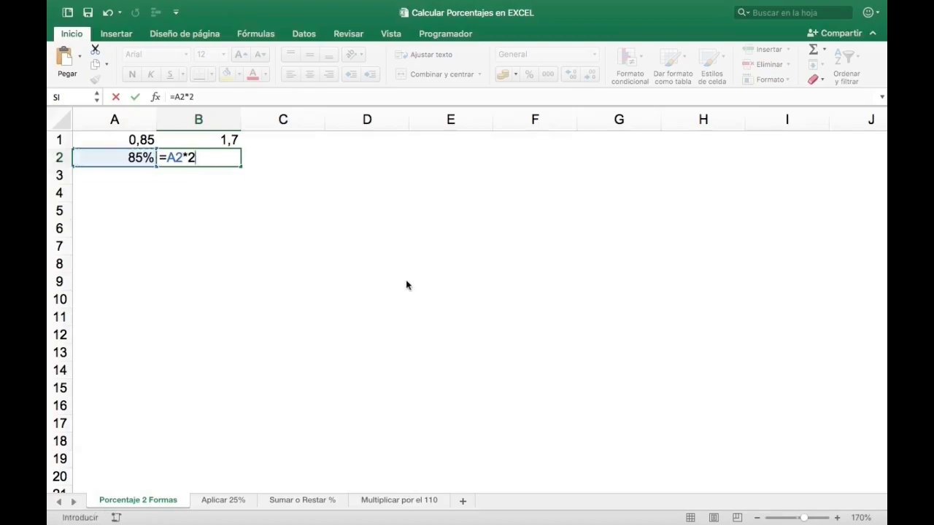
key(Return)
key(Up)
key(Up)
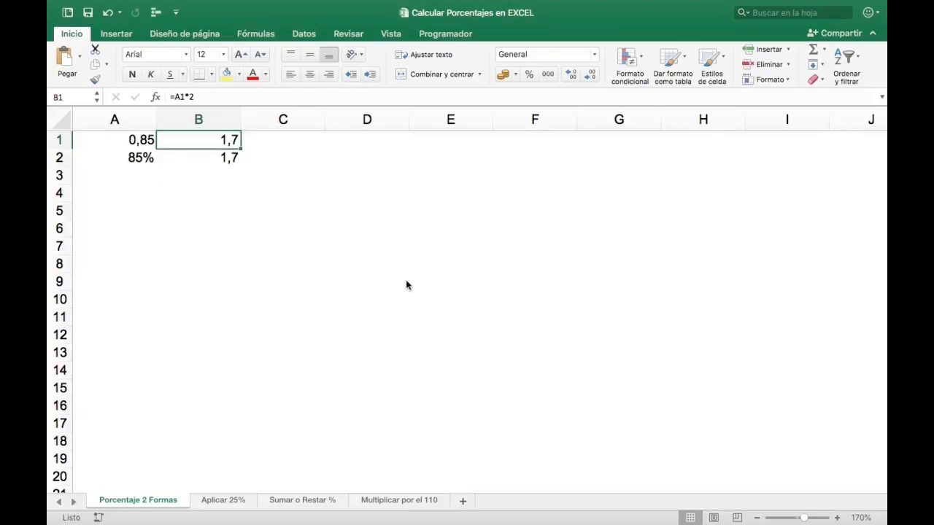
click(133, 160)
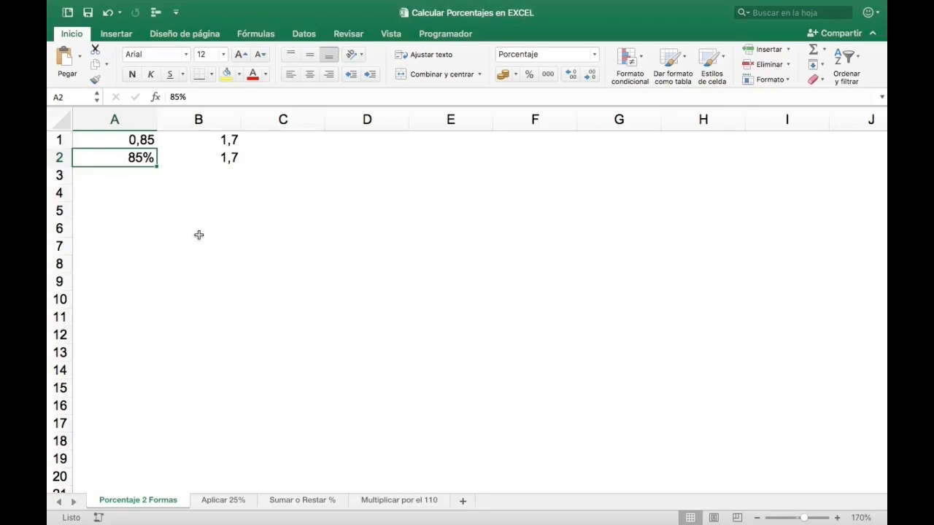
click(142, 139)
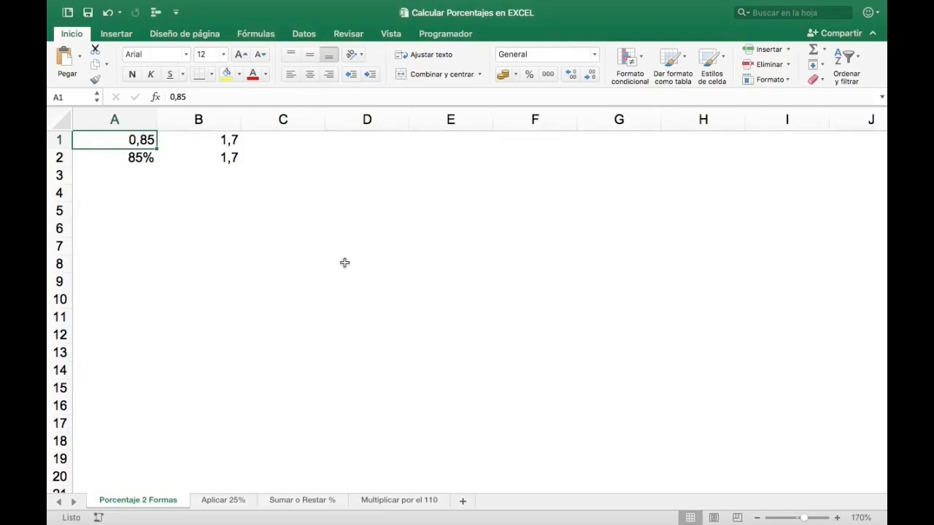
- On the "Aplicar 25%" sheet, enter the formula =A2*B2 in cell C2 of the RESULTADO column
click(223, 501)
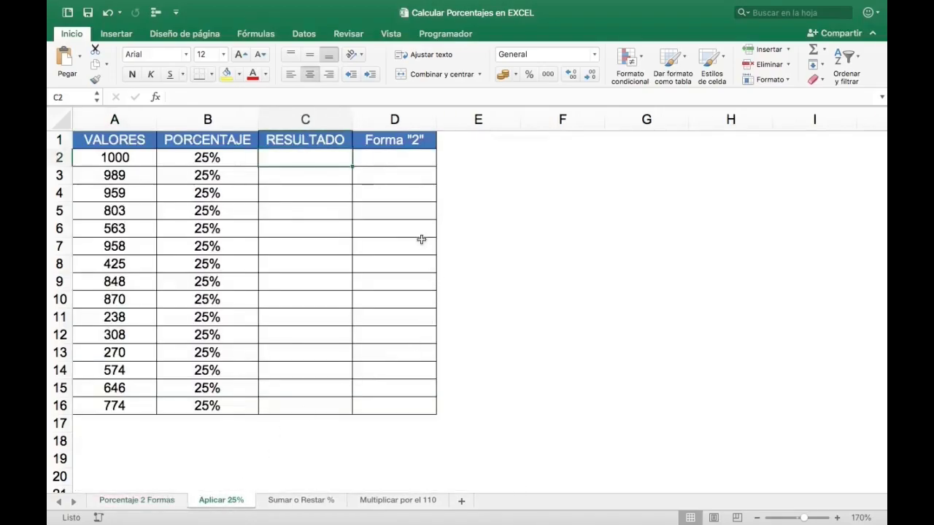
drag(132, 154, 131, 401)
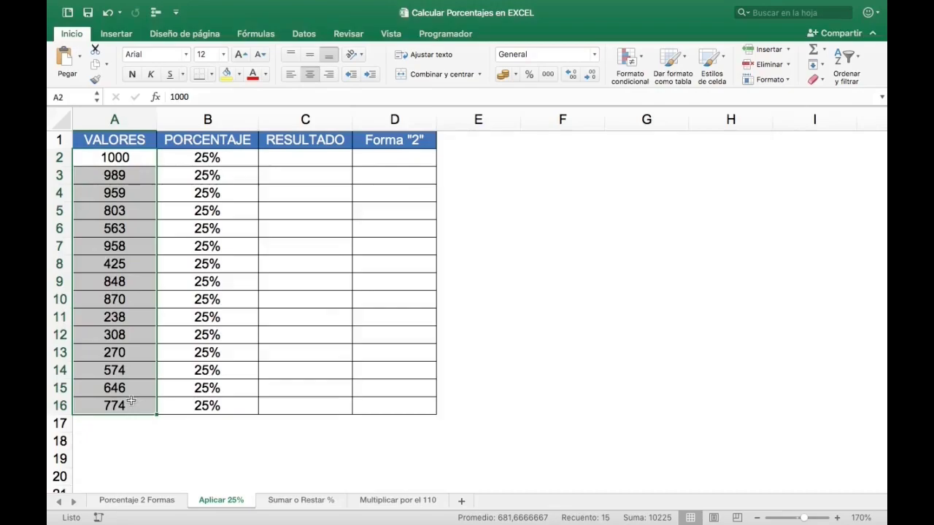
click(225, 156)
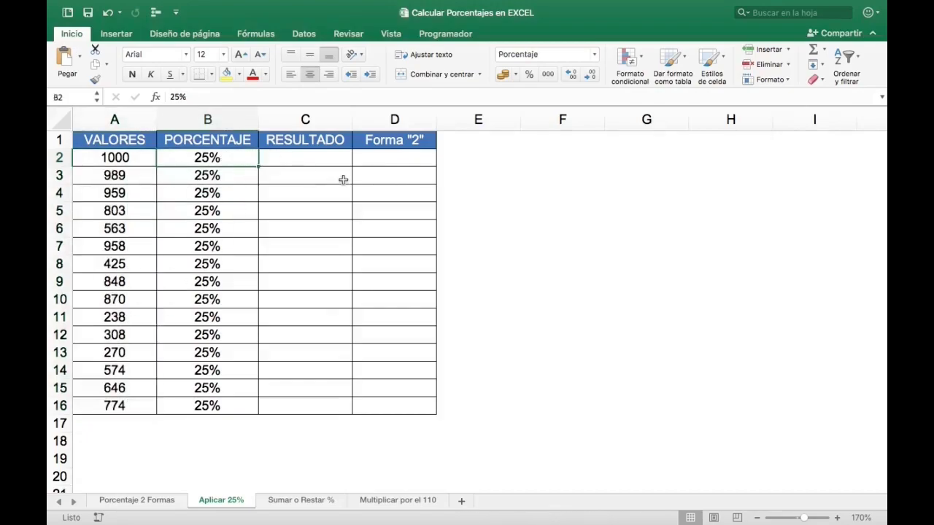
key(Right)
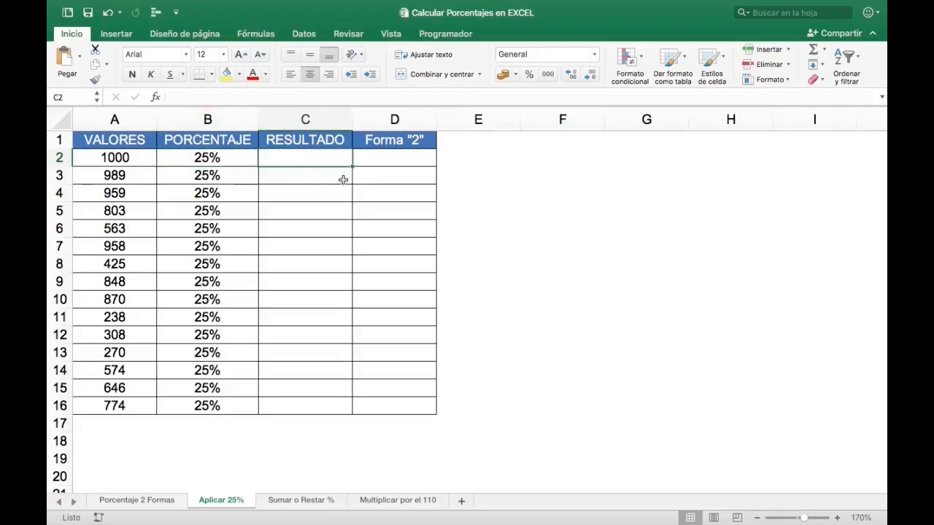
text(=)
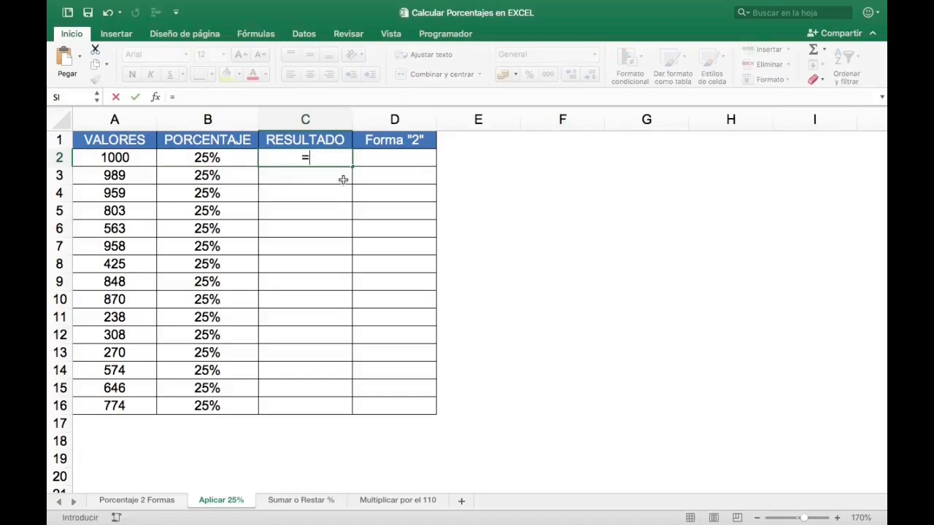
click(130, 158)
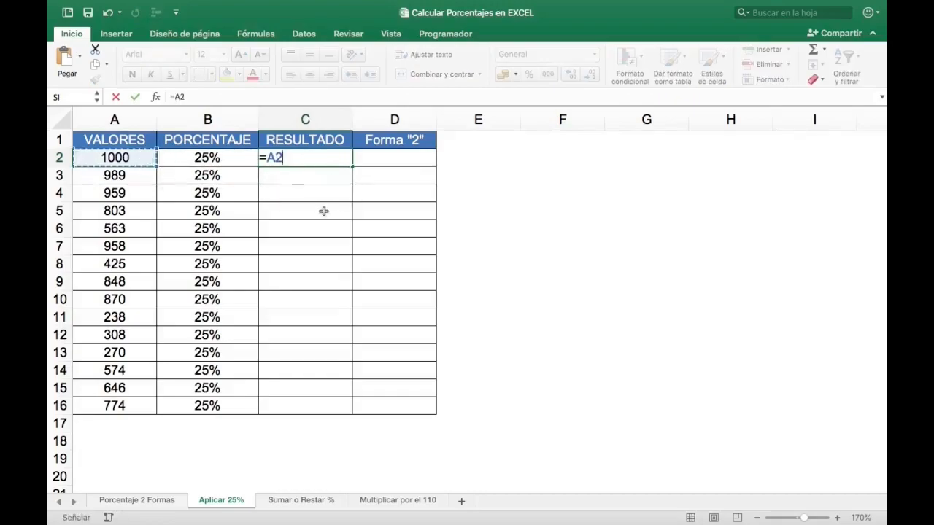
text(*)
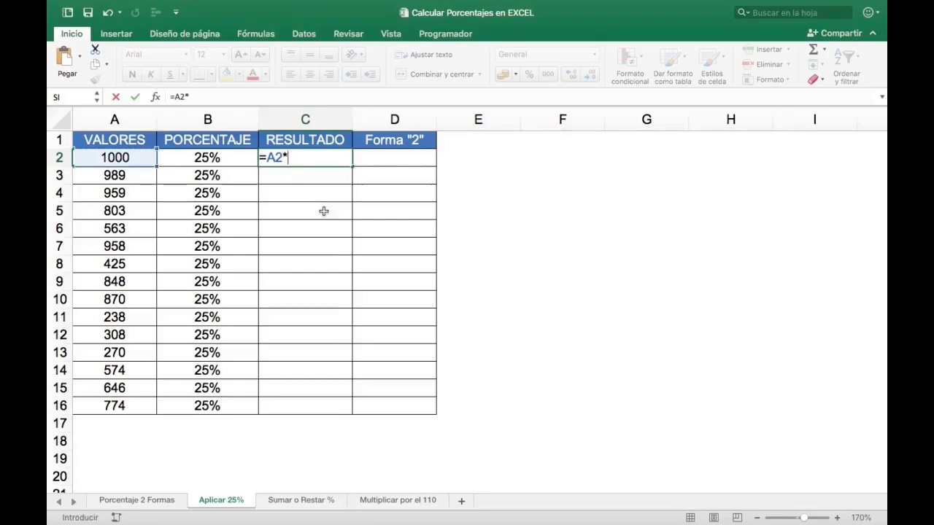
click(224, 159)
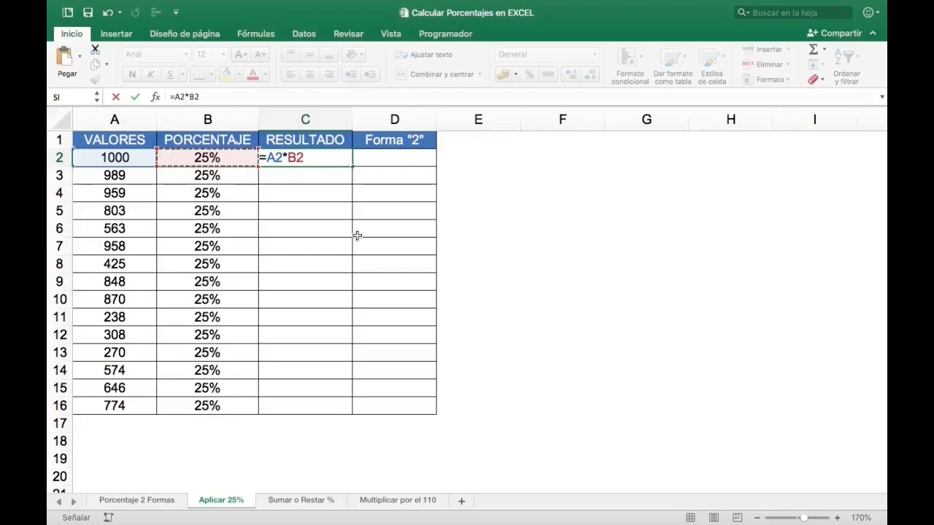
key(Return)
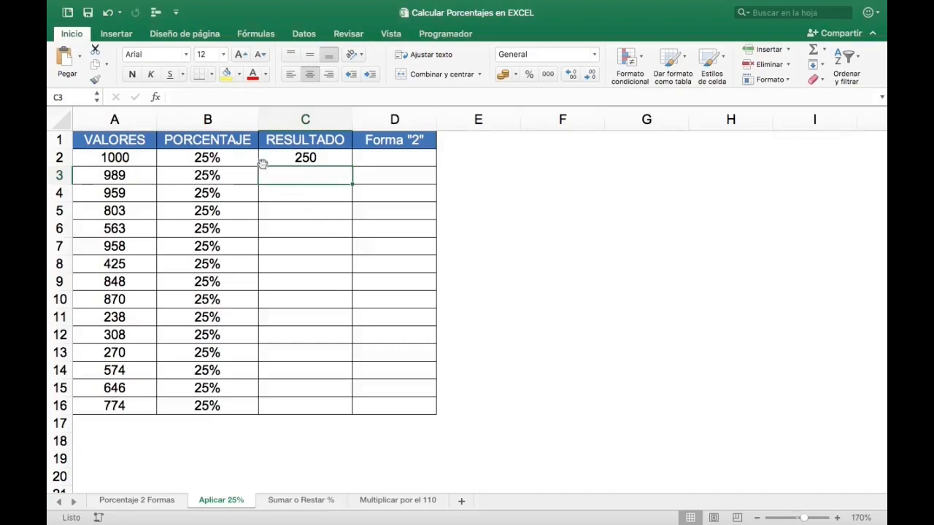
- Fill the RESULTADO formula from C2 down through C16
click(240, 157)
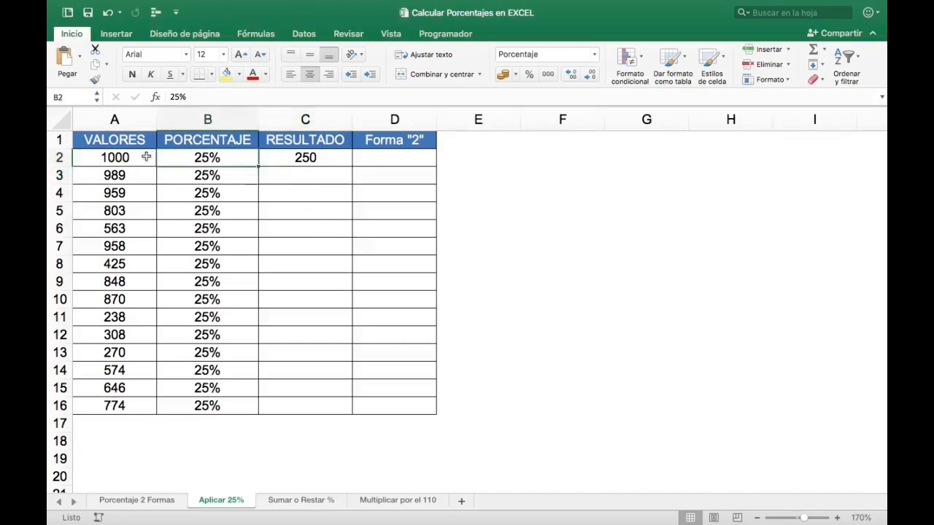
click(141, 158)
key(Right)
key(Right)
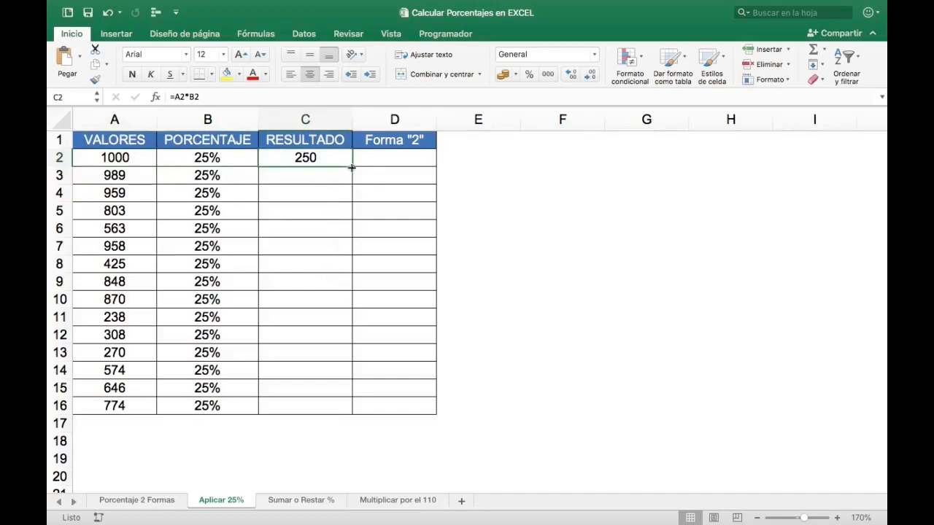
drag(352, 166, 344, 407)
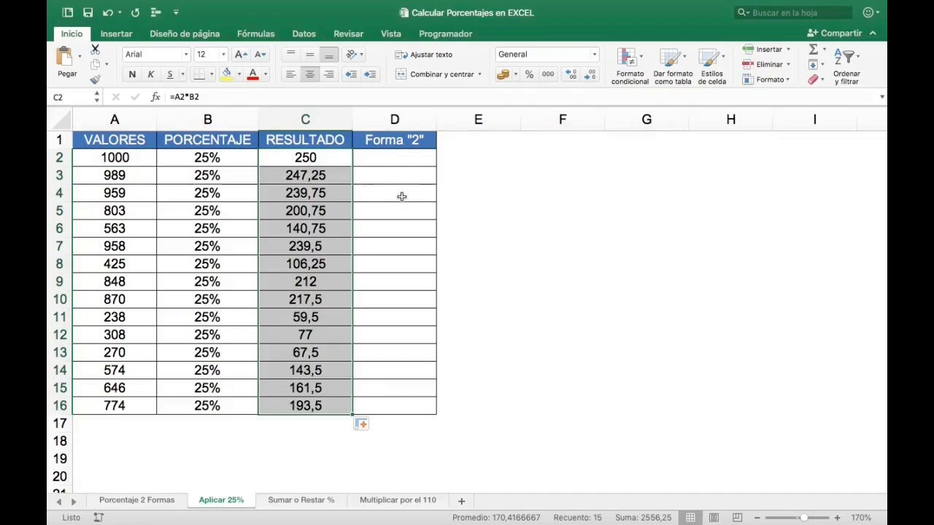
- Enter the formula =A2*25% in cell D2 of the Forma "2" column and fill it down through D16
click(406, 160)
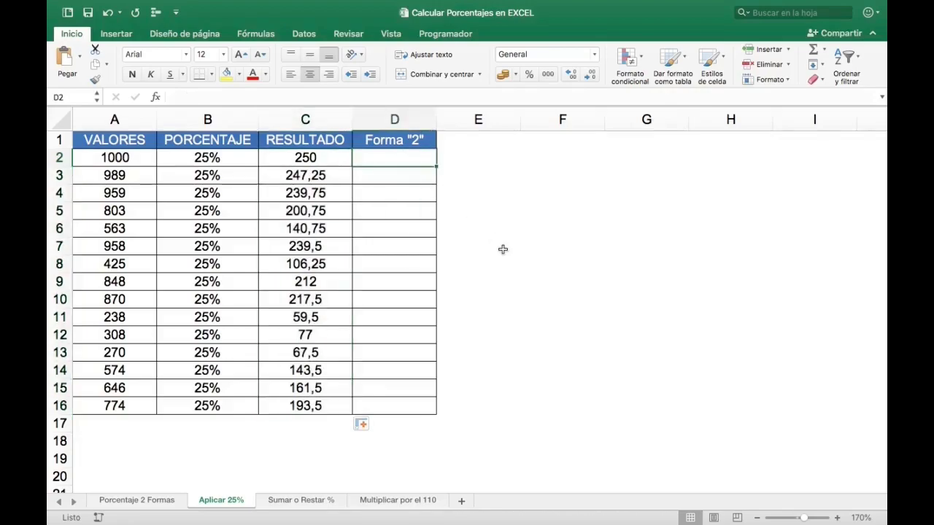
text(=)
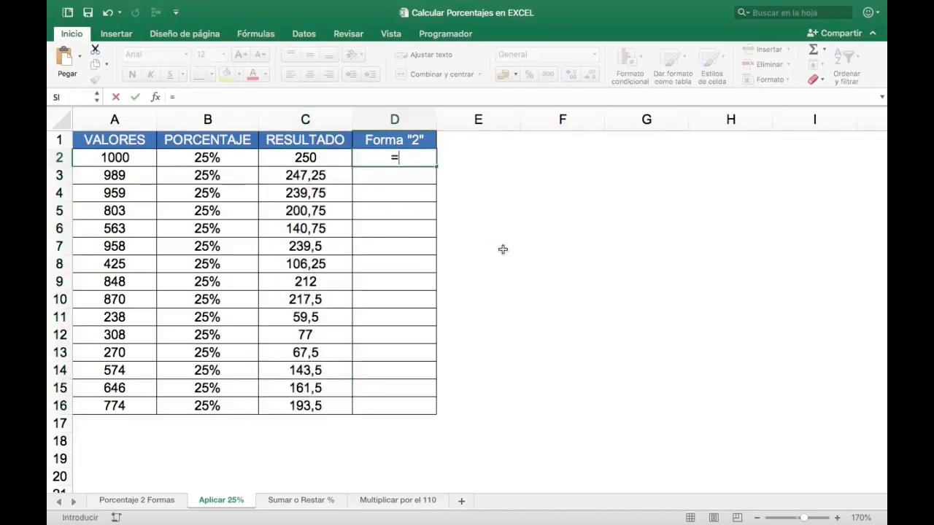
click(136, 157)
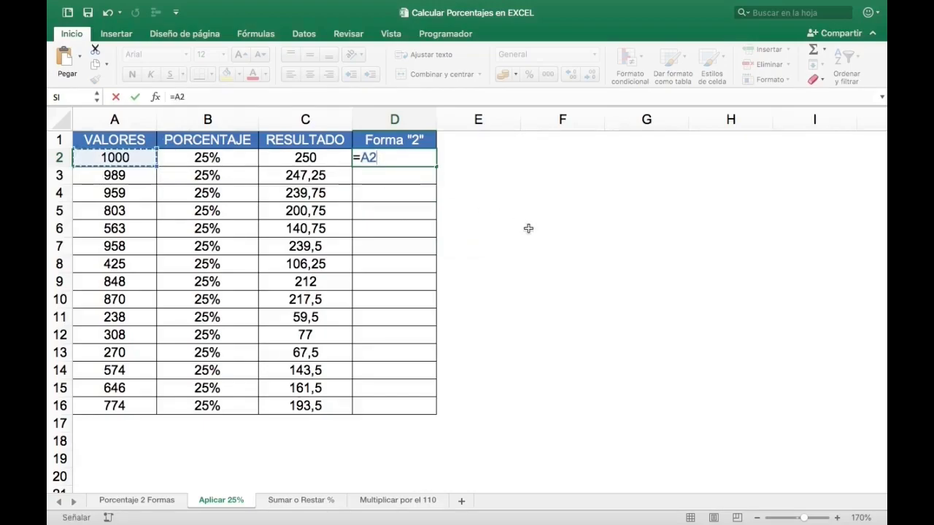
text(*25)
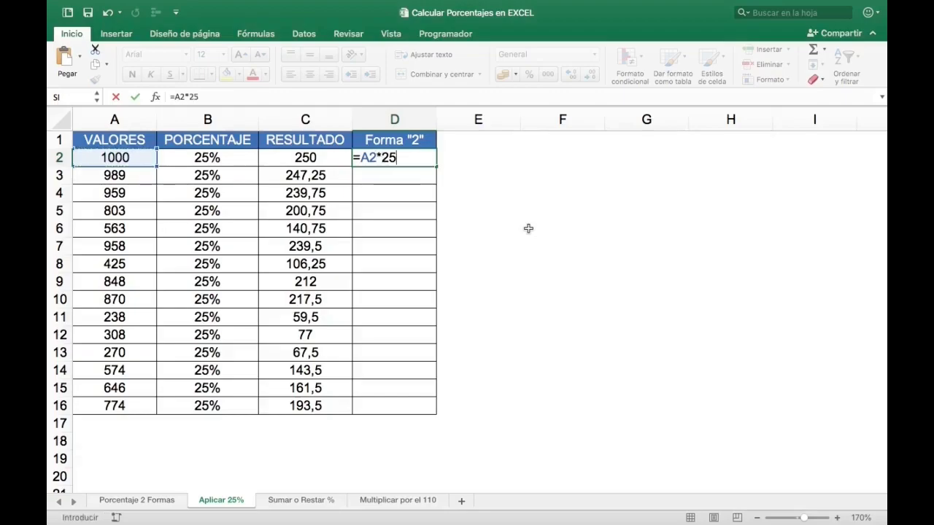
text(%)
key(Return)
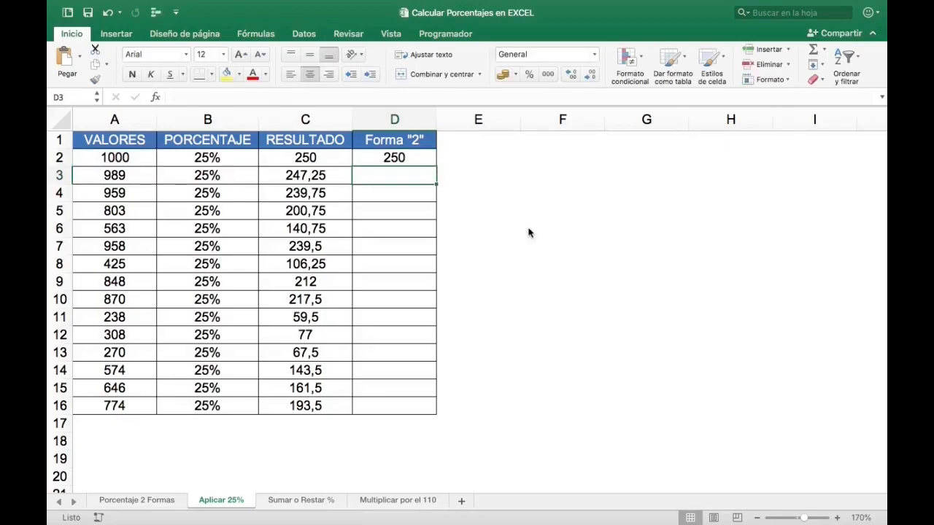
click(419, 157)
drag(437, 166, 438, 414)
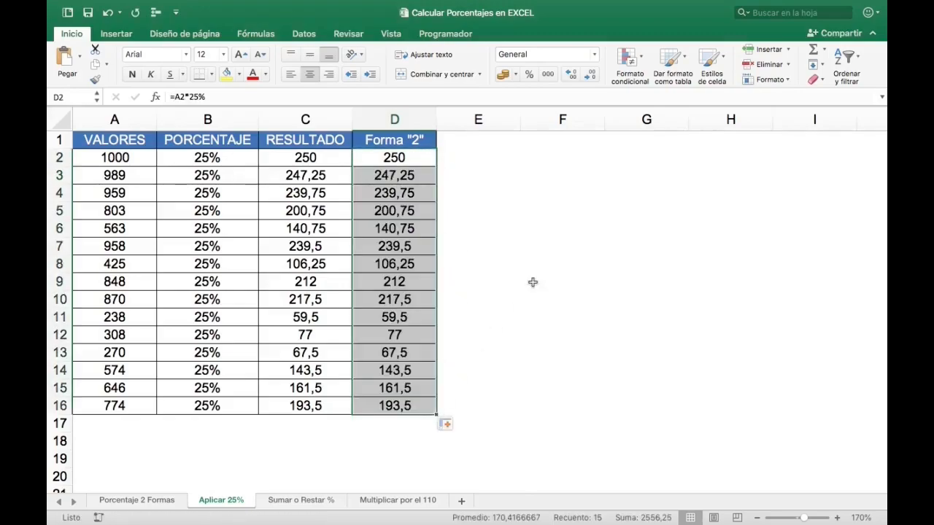
- Review the RESULTADO values, then open the "Sumar o Restar %" sheet and examine its SUMAR, PORCENTAJE and VALORES cells
drag(329, 157, 324, 406)
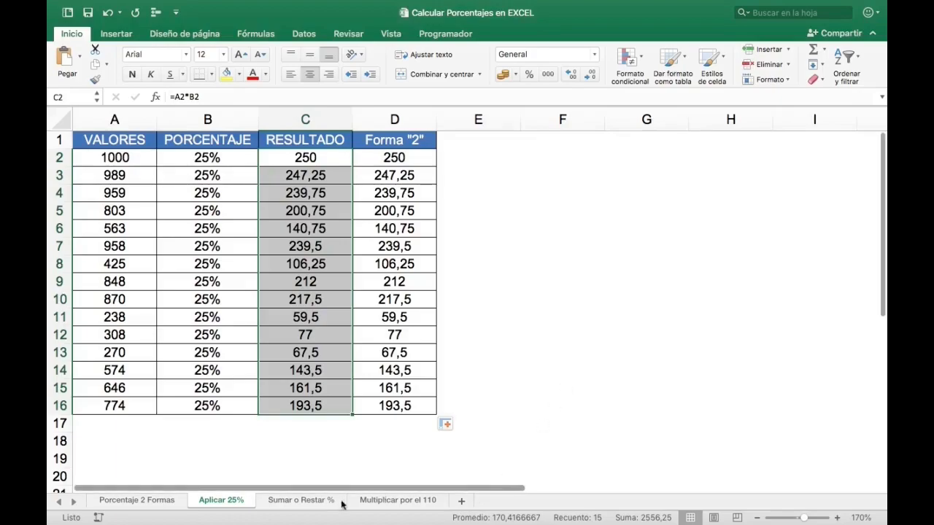
click(314, 502)
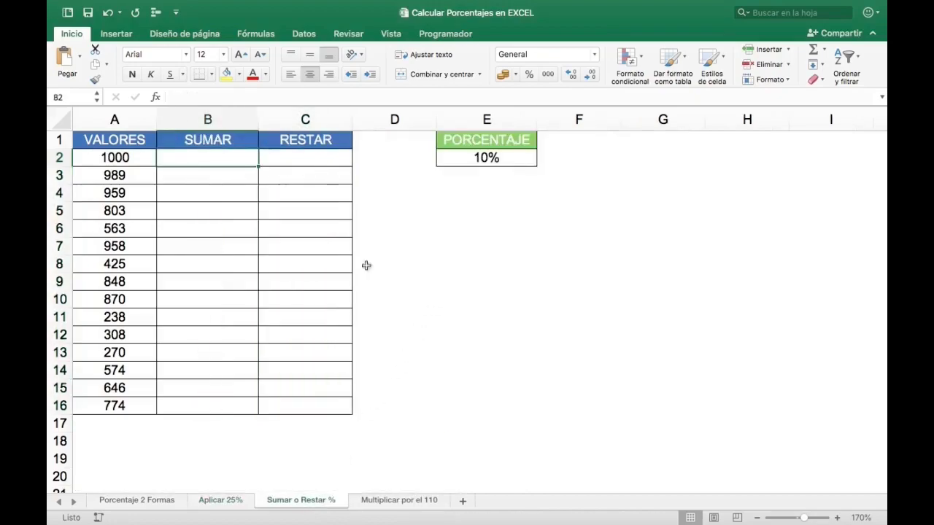
click(237, 160)
drag(238, 160, 226, 405)
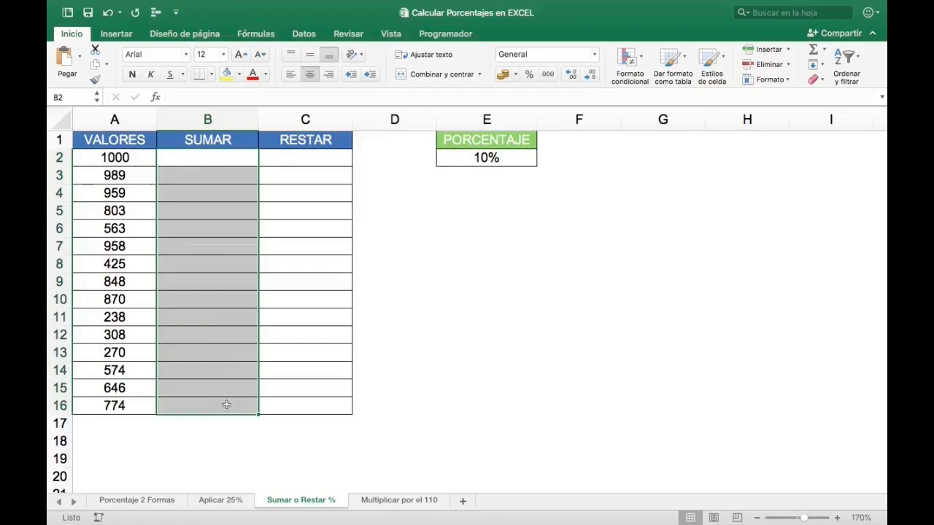
click(461, 157)
drag(133, 157, 119, 406)
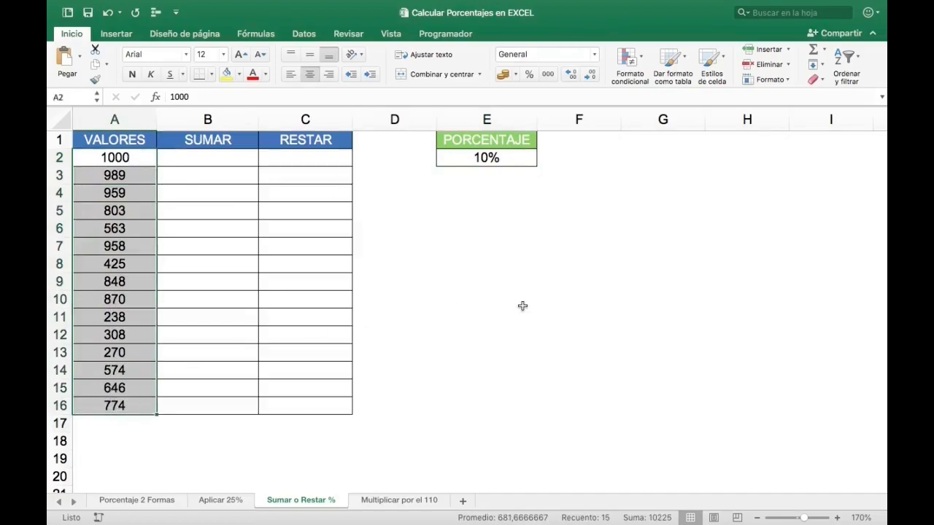
- Enter the formula =A2+(A2*$E$2) in cell B2 of the SUMAR column and fill it down through B16
click(231, 156)
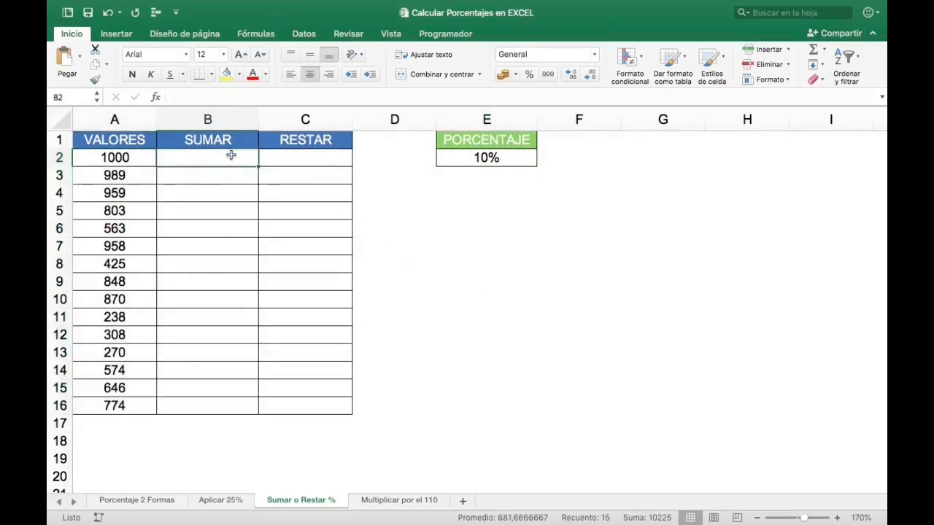
text(=)
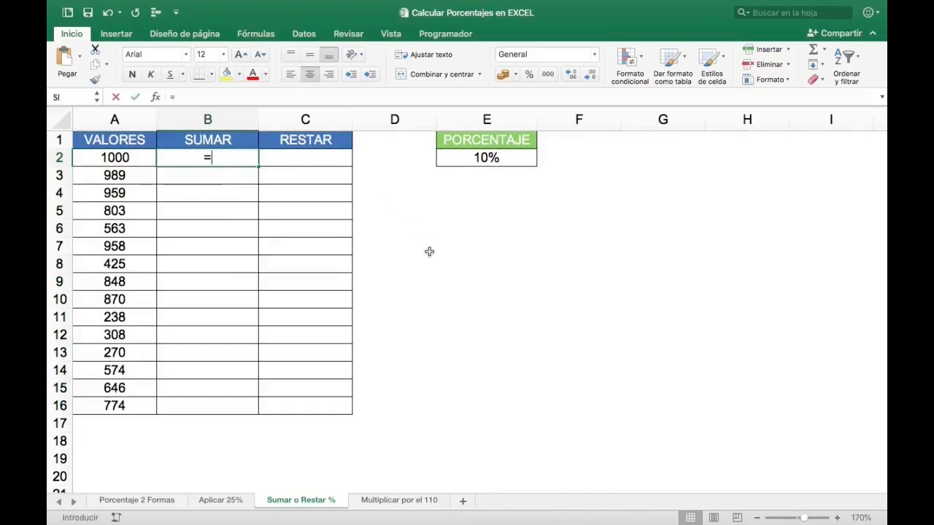
click(124, 162)
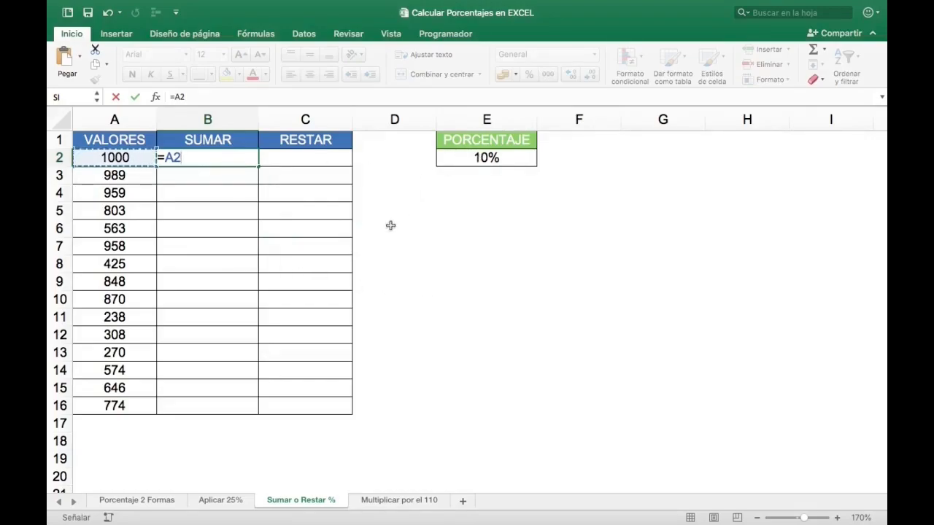
text(+)
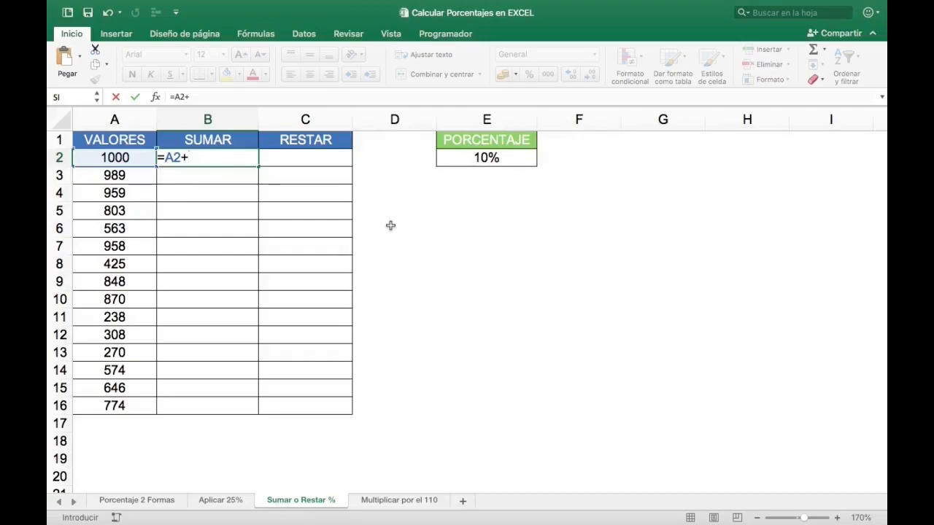
text(()
click(117, 158)
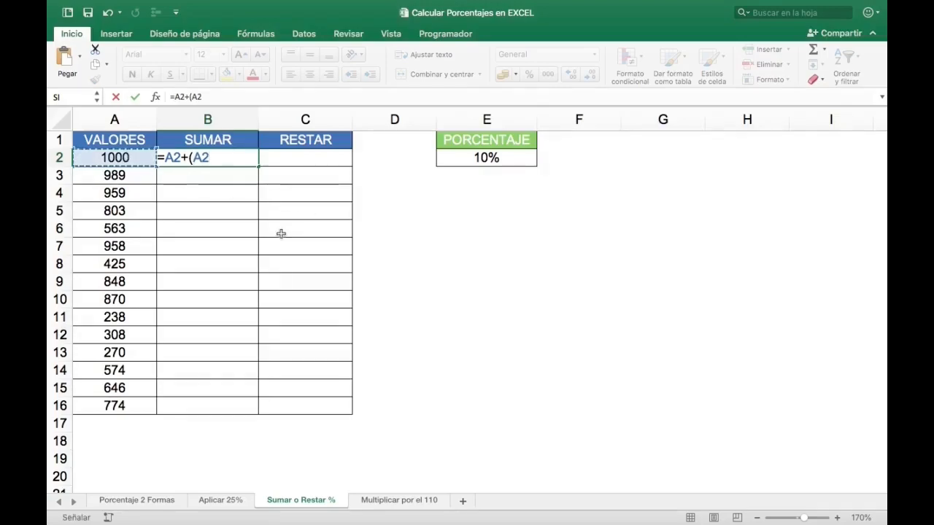
text(*)
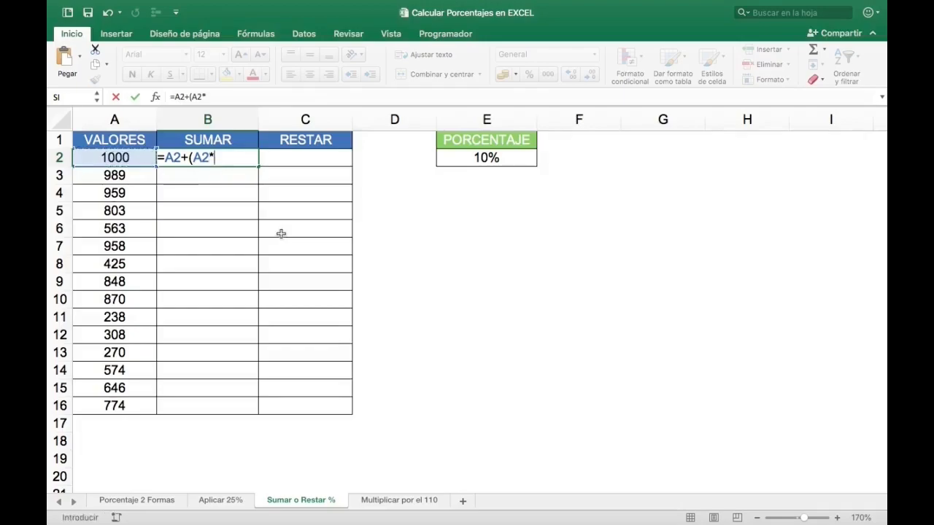
click(464, 158)
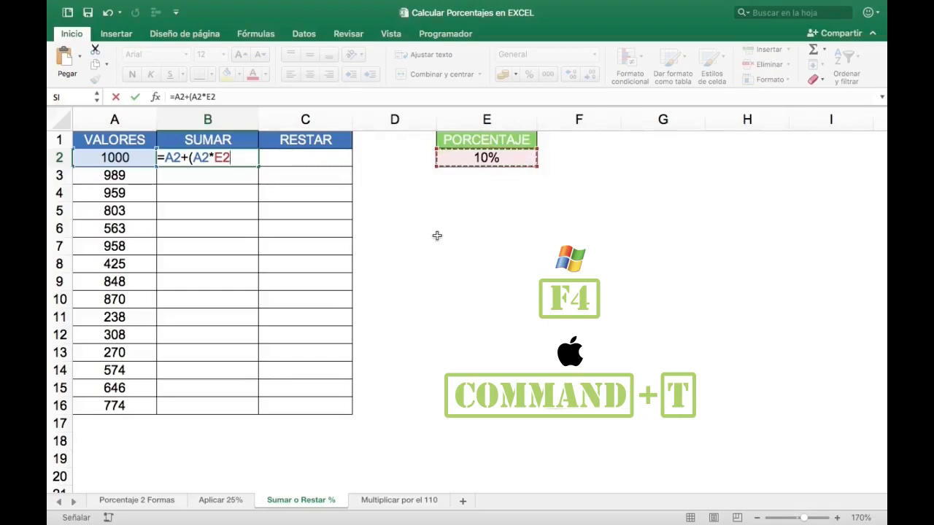
key(super+t)
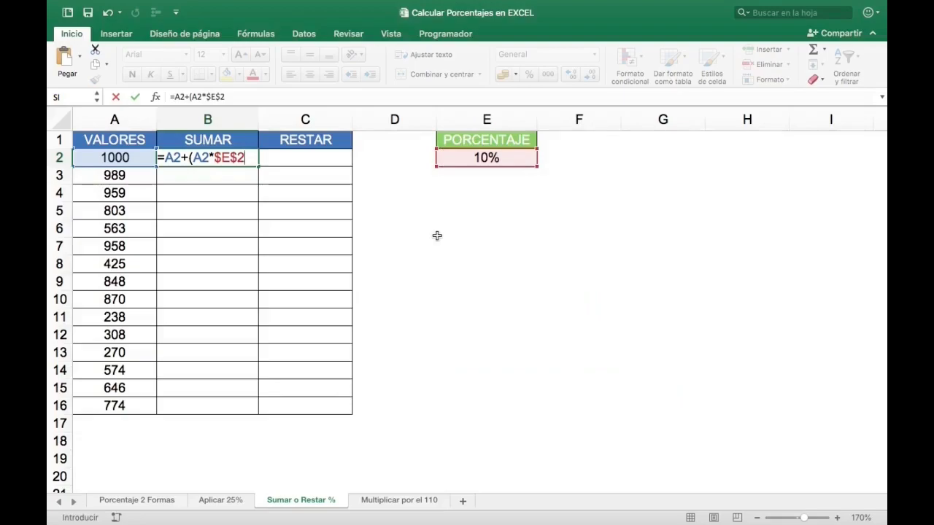
text())
drag(193, 157, 246, 158)
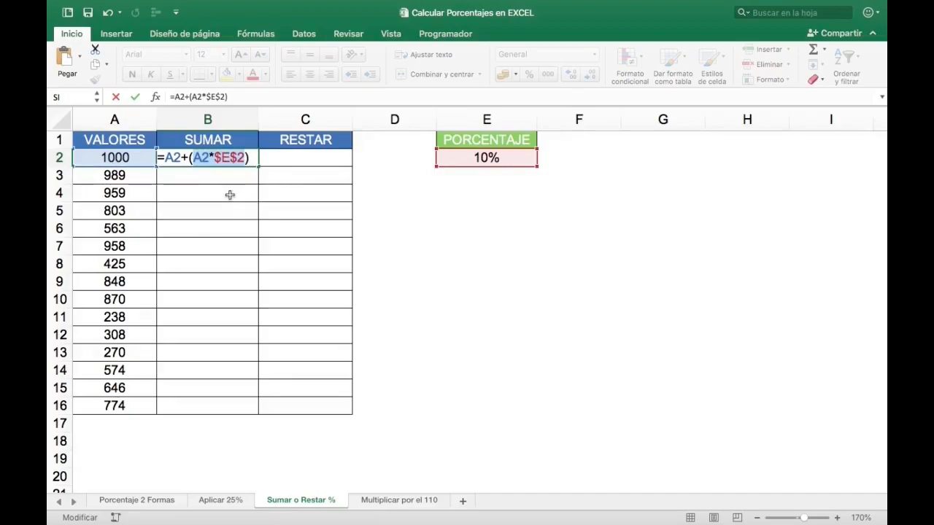
key(Return)
key(Up)
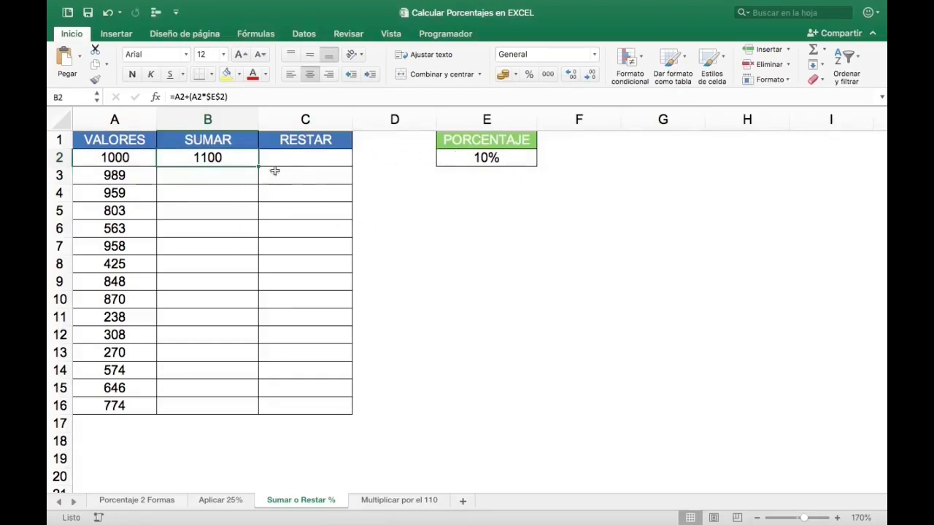
drag(258, 165, 251, 408)
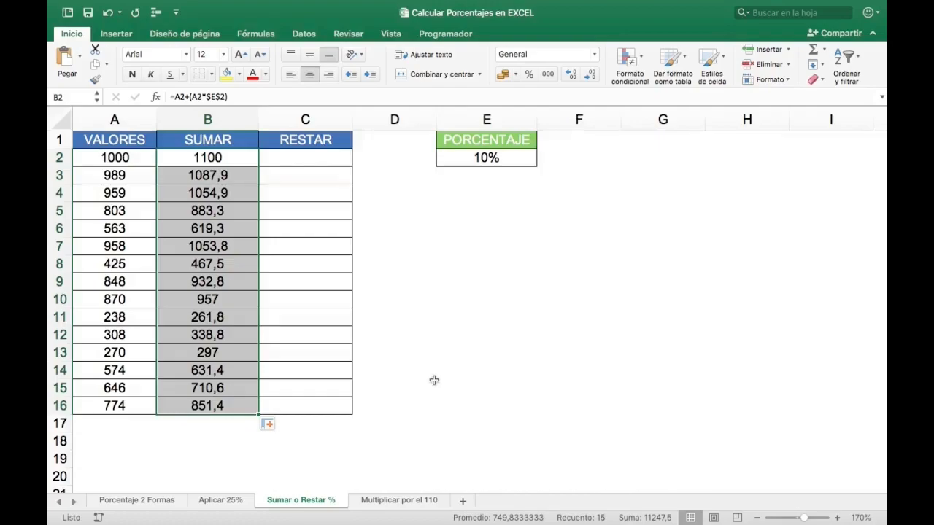
- Copy the formula text =A2+(A2*$E$2) from cell B2 into cell C2 of the RESTAR column, keeping its references unchanged
click(313, 157)
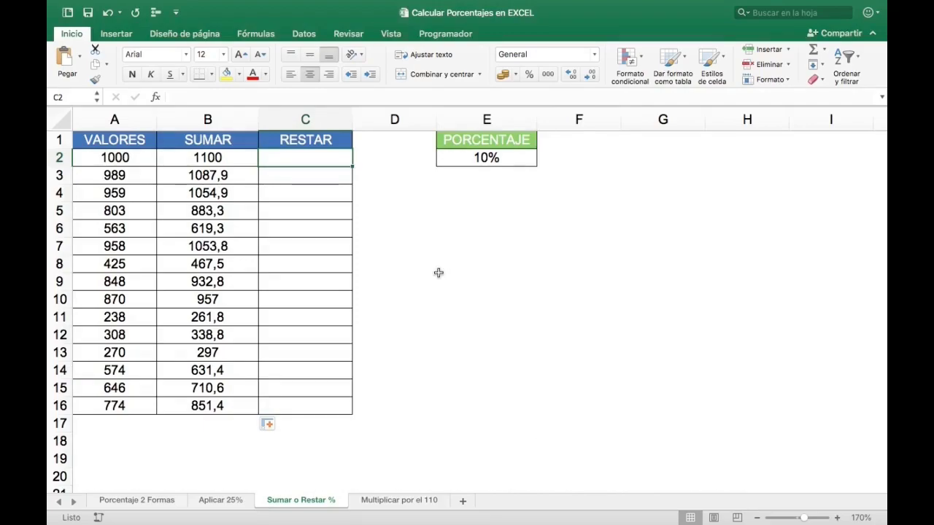
click(240, 156)
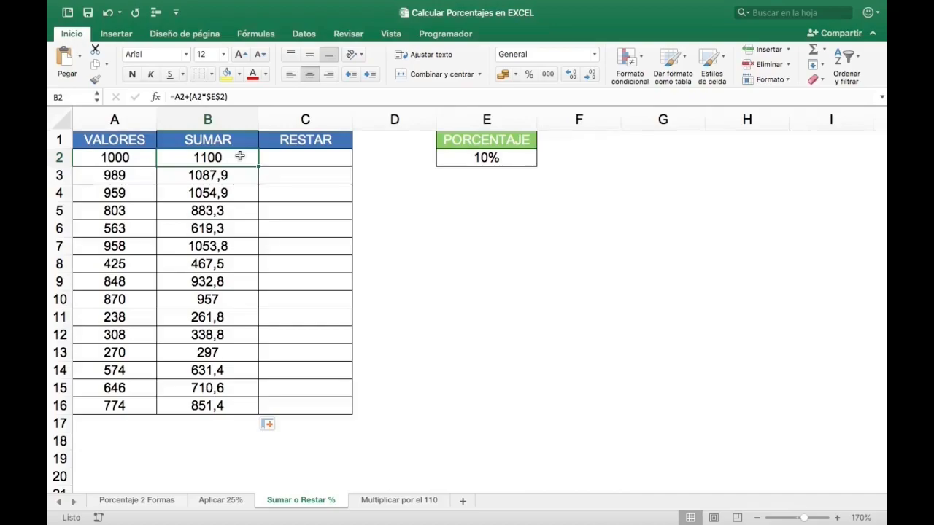
click(201, 95)
drag(201, 95, 232, 94)
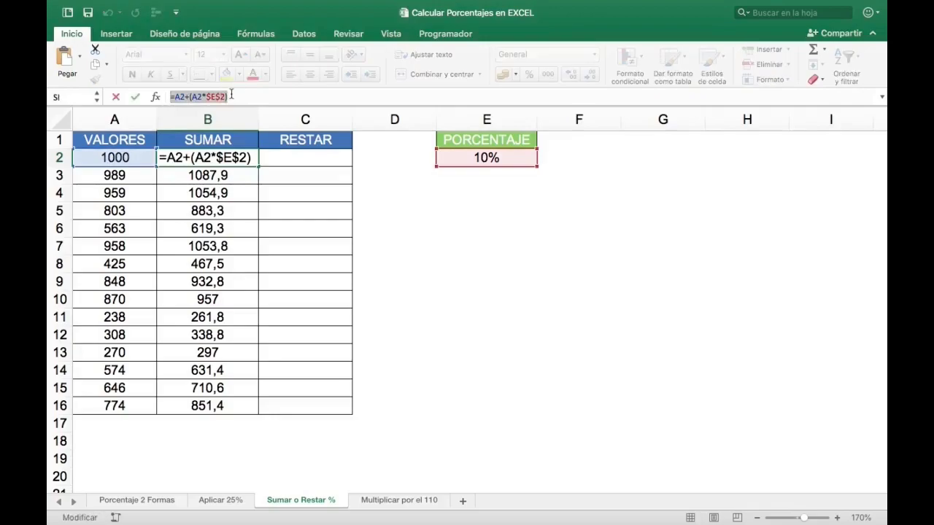
key(super+c)
key(Return)
key(Right)
key(Up)
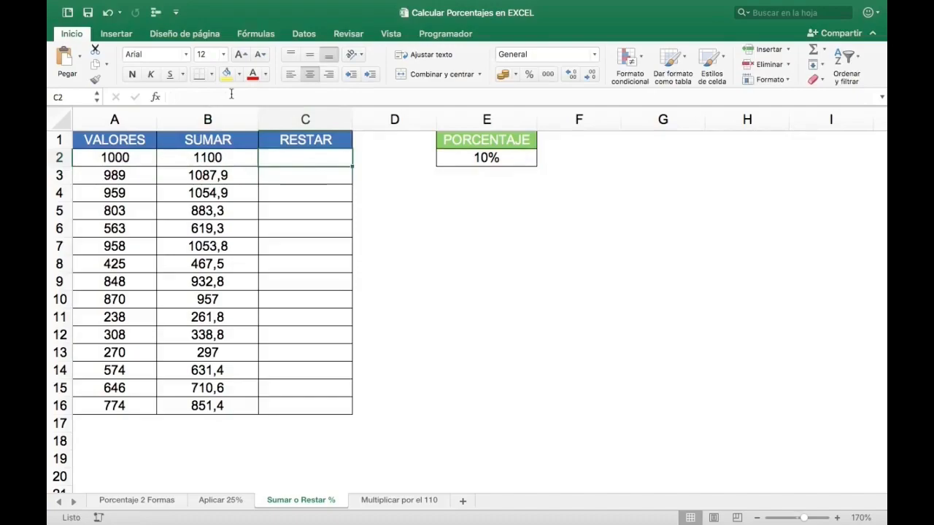
key(super+v)
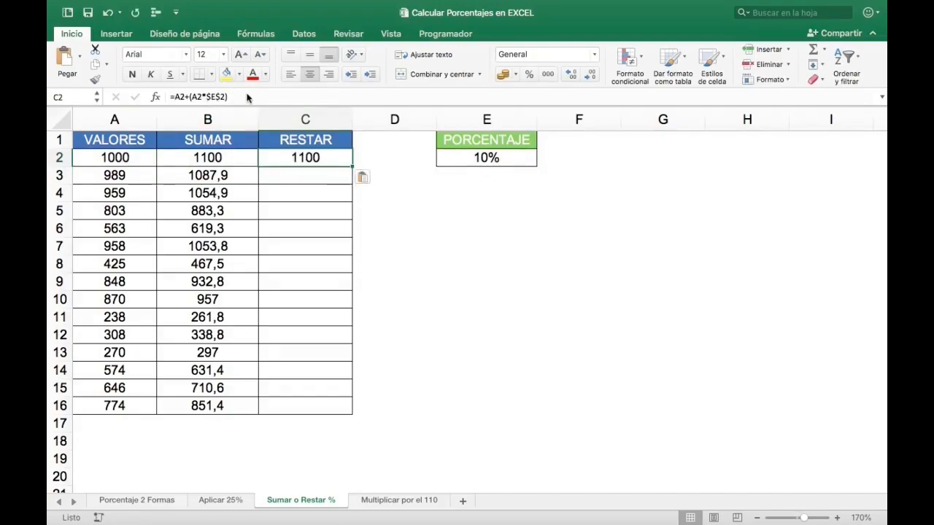
- Change the formula in C2 to =A2-(A2*$E$2) and fill it down through C16
click(190, 97)
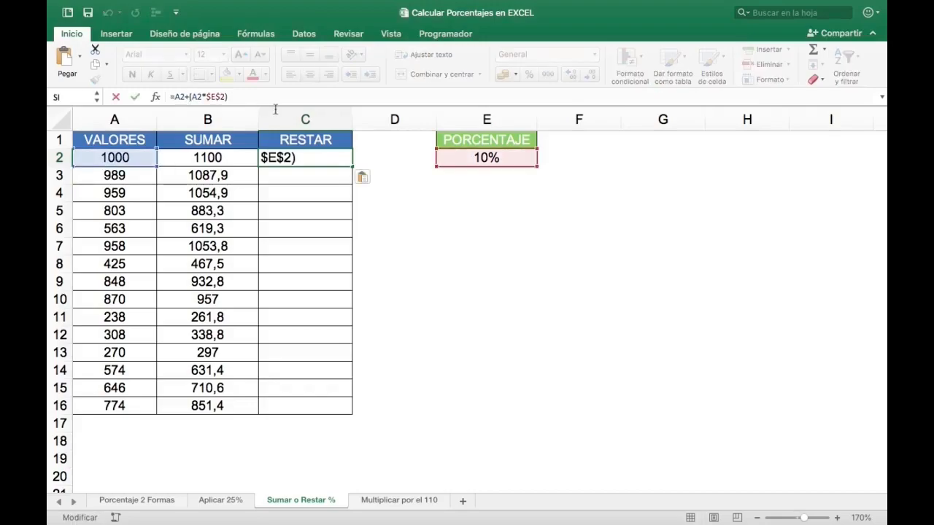
key(BackSpace)
text(-)
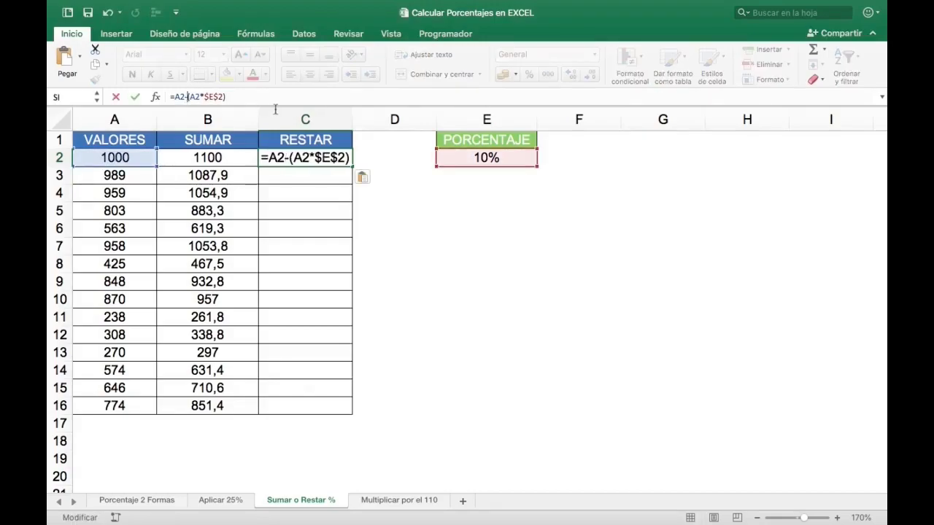
drag(188, 96, 222, 96)
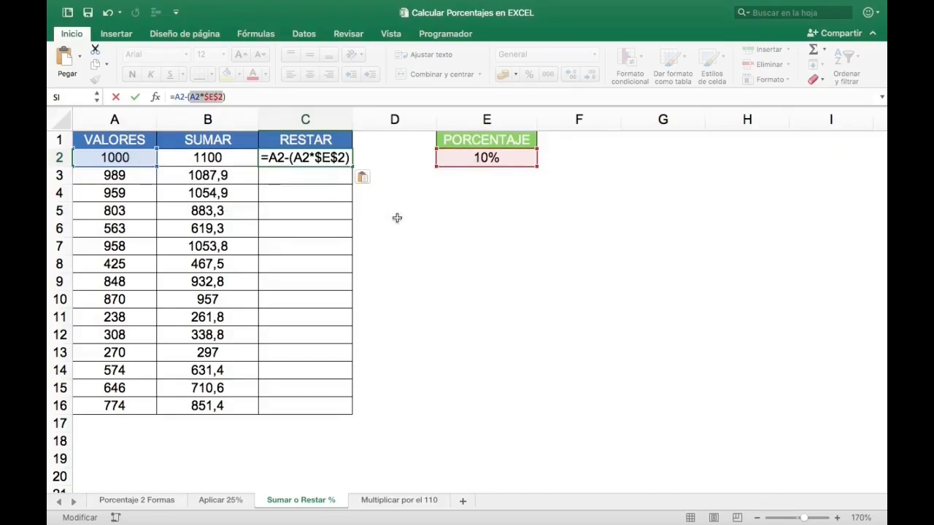
key(Return)
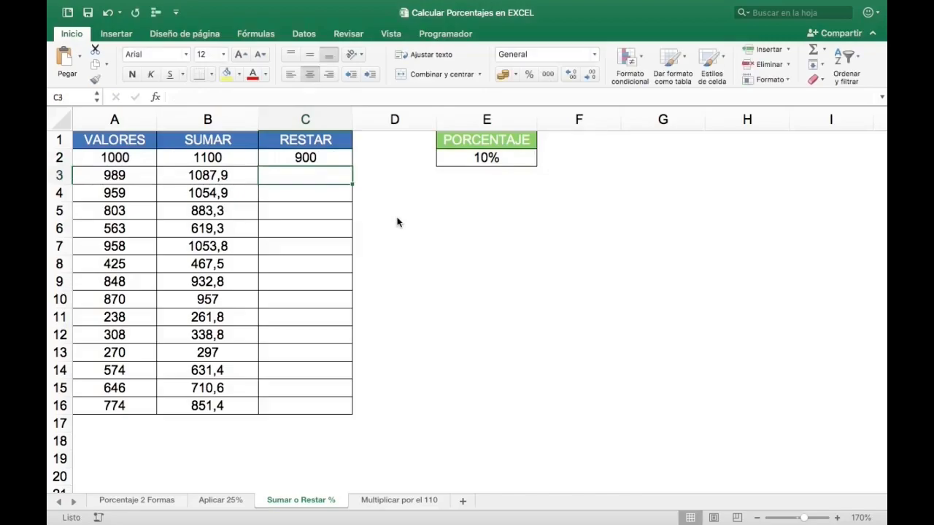
key(Up)
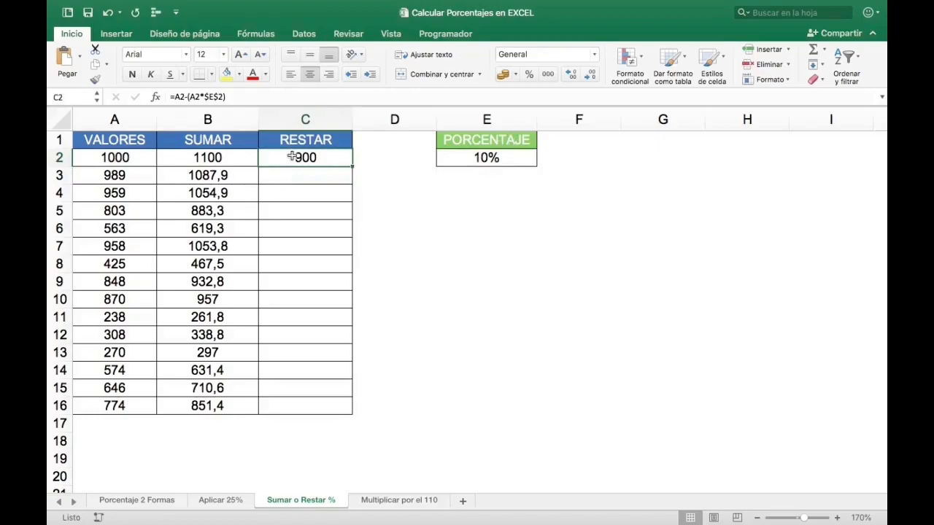
drag(353, 167, 343, 407)
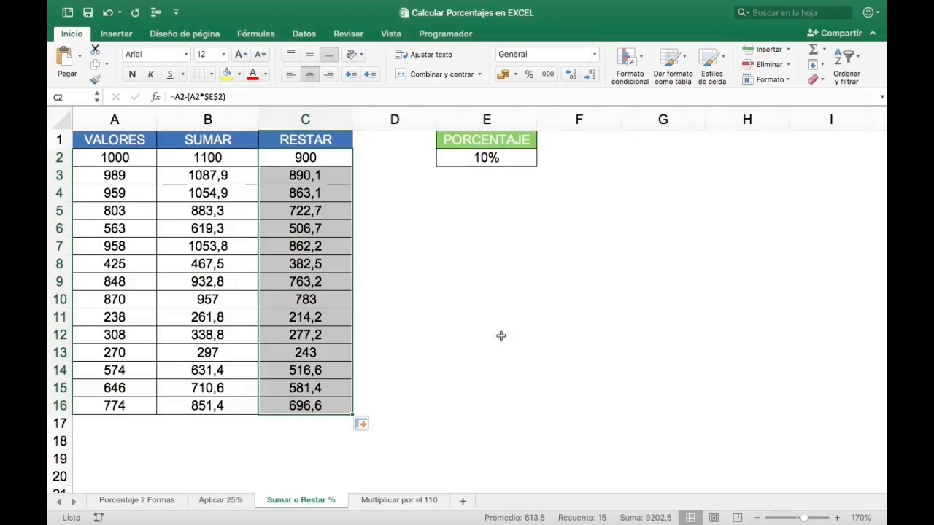
- Open the "Multiplicar por el 110" sheet, check its RESTAR and PORCENTAJE cells, and select B2 in the SUMAR column
click(385, 502)
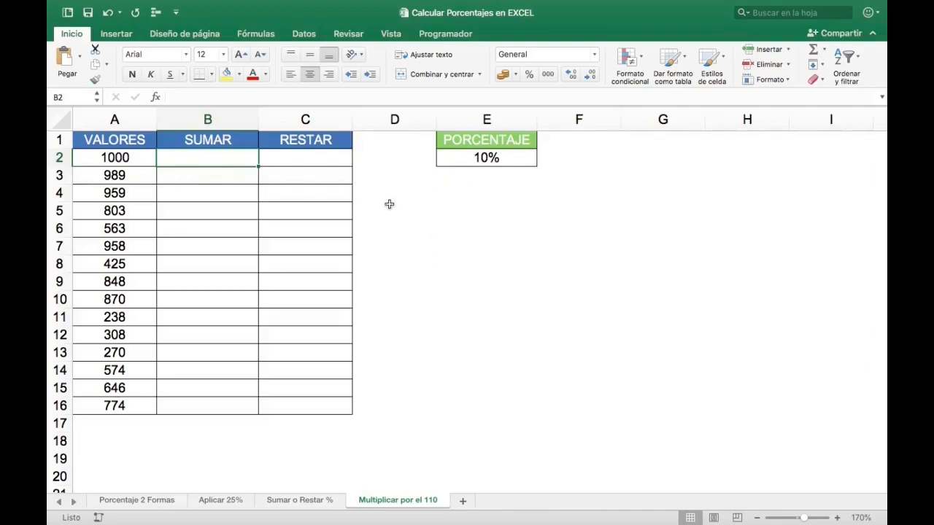
click(314, 157)
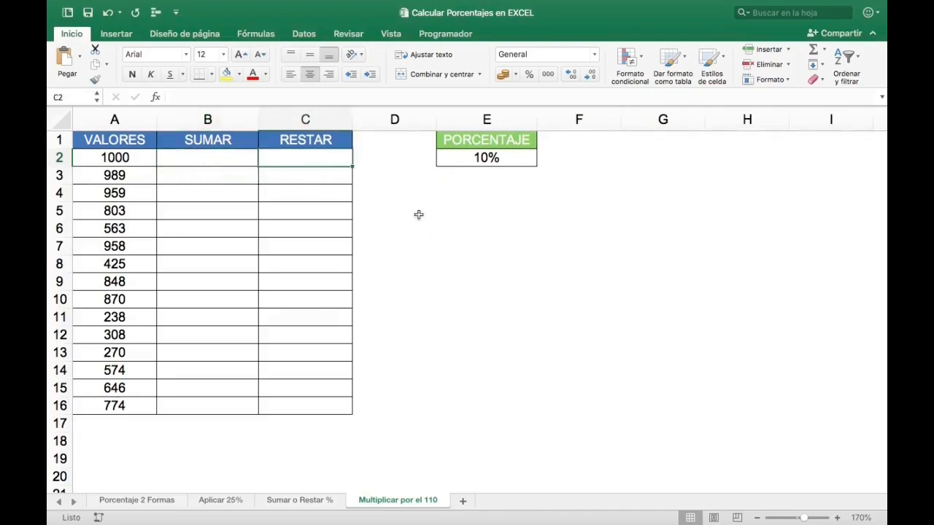
click(480, 161)
click(245, 158)
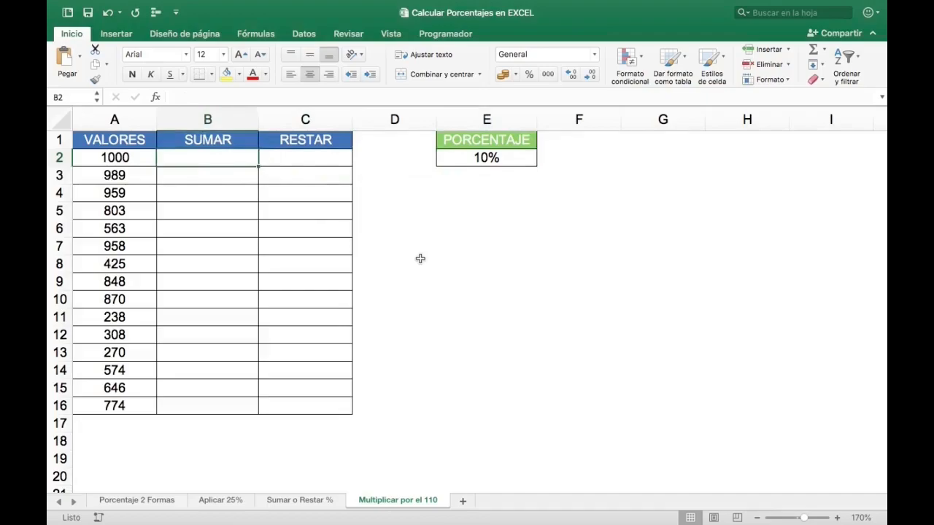
- Enter the formula =A2*(100%+$E$2) in cell B2 of the SUMAR column, with an absolute reference to the percentage
text(=)
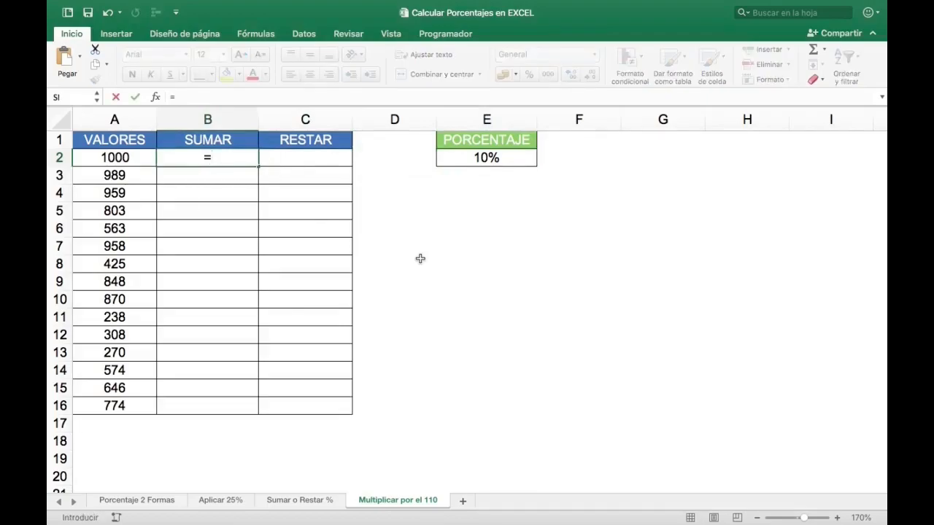
click(121, 159)
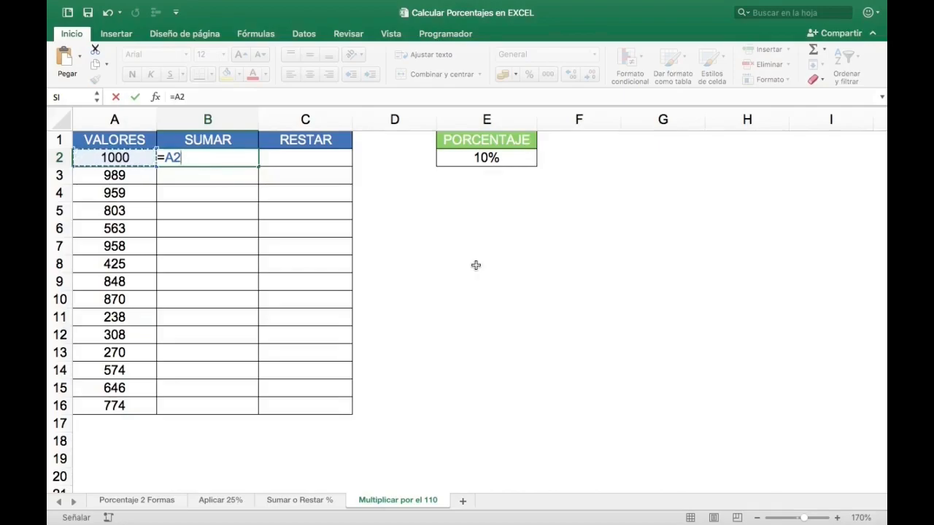
text(*)
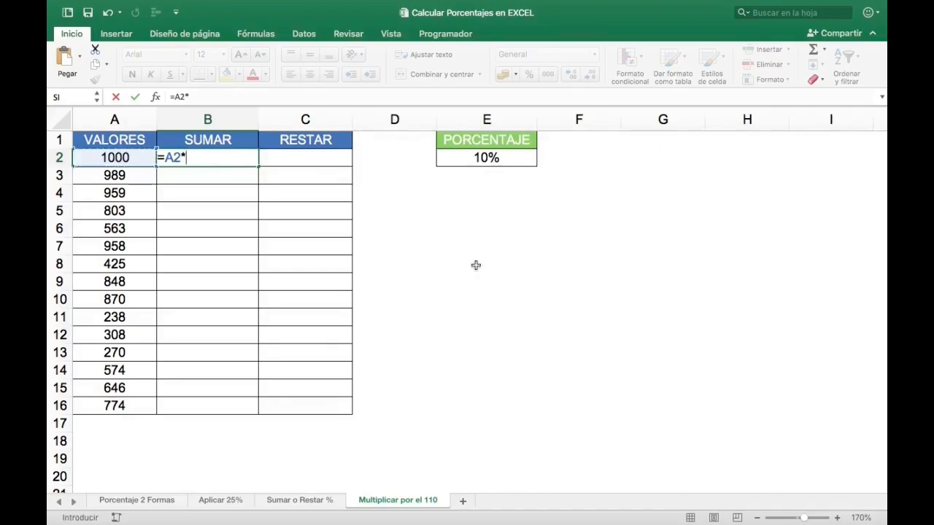
text((100%)
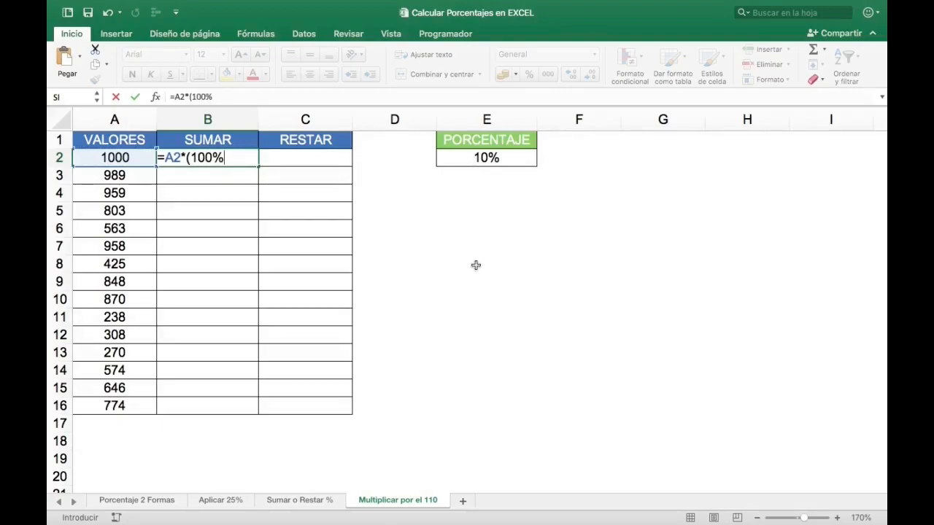
text(+)
click(490, 160)
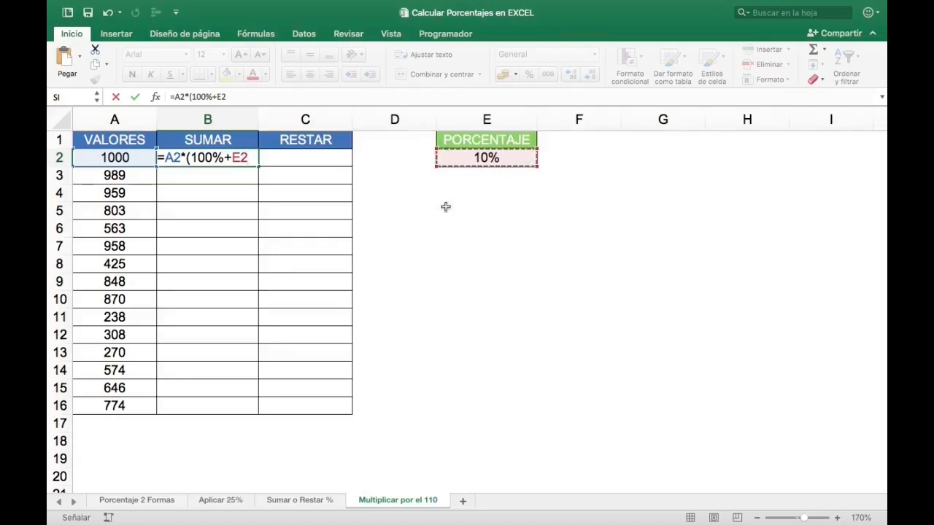
key(F4)
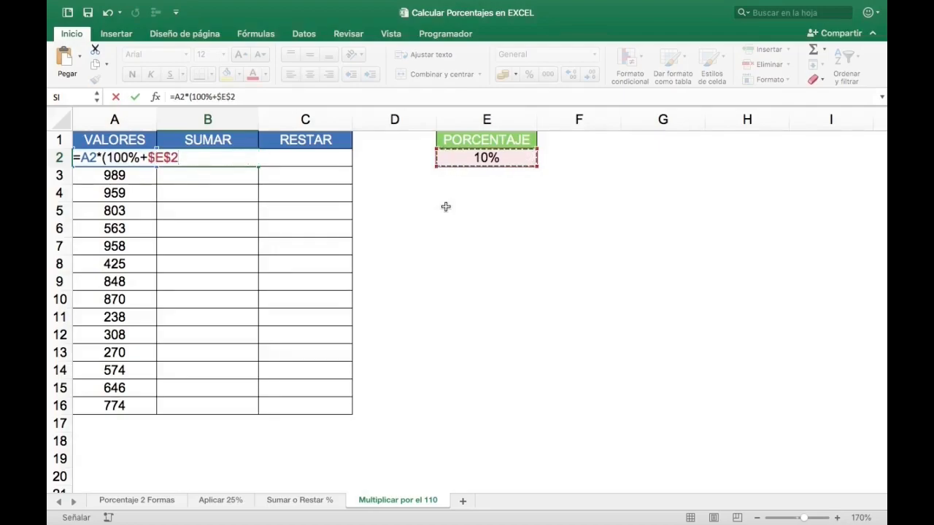
text())
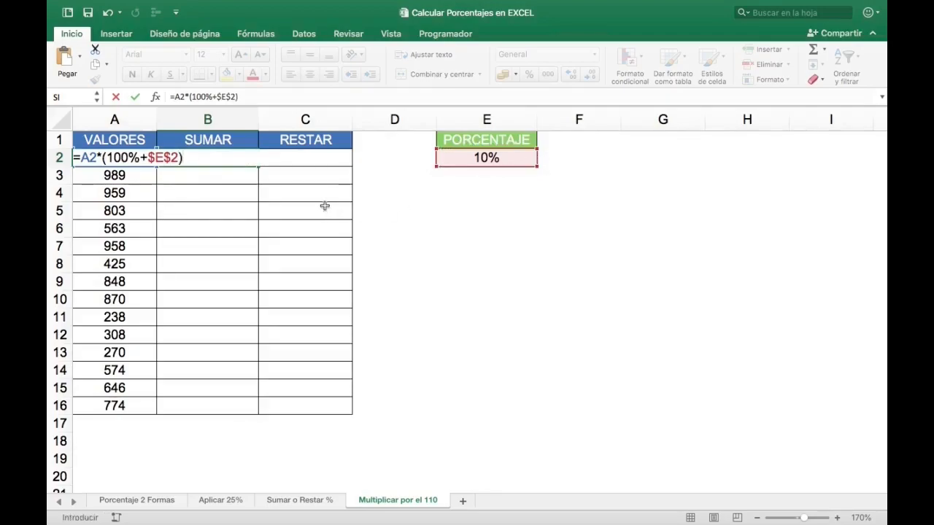
click(190, 97)
drag(191, 96, 237, 96)
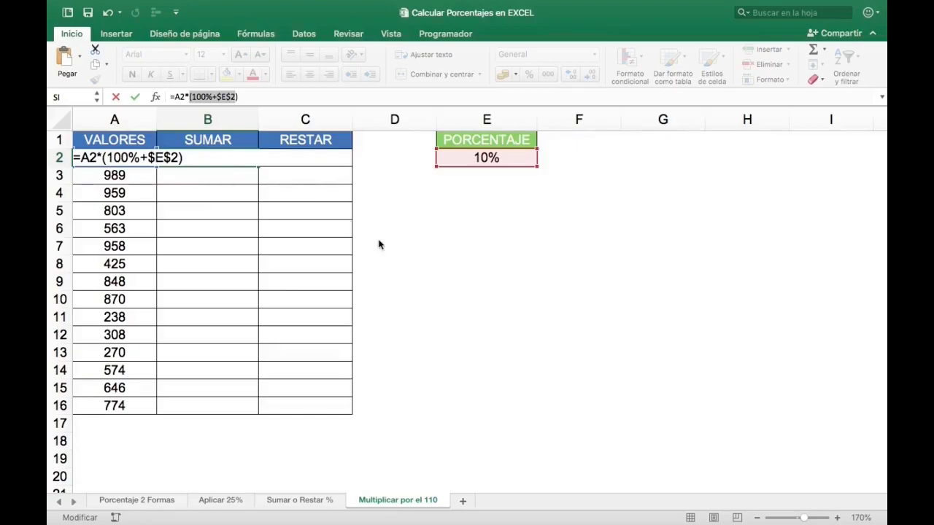
key(Return)
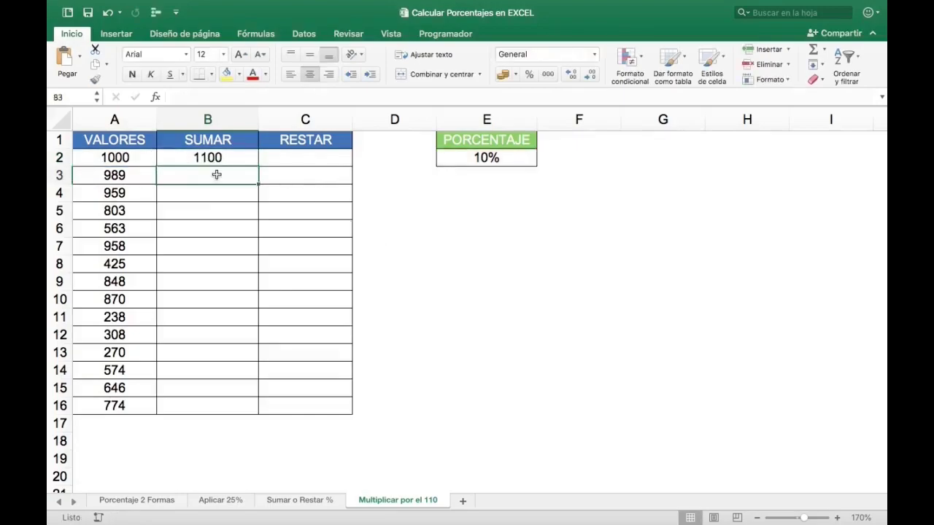
- Review the PORCENTAJE and VALORES inputs in E2 and A2, then fill the B2 formula down through B16
click(460, 158)
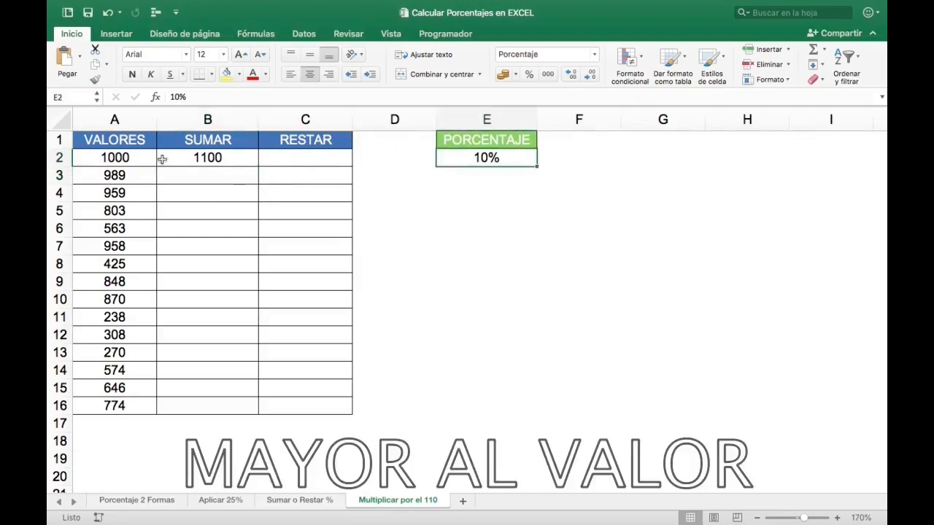
click(137, 158)
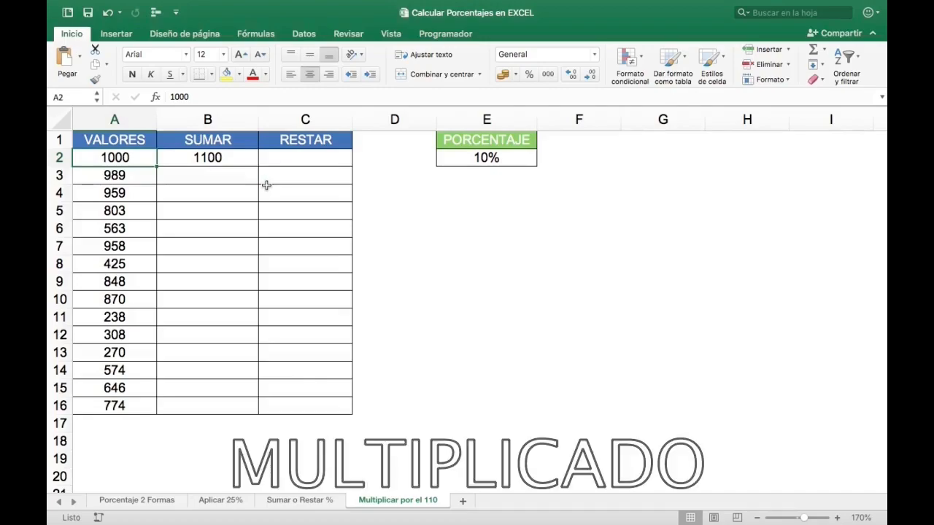
click(226, 157)
drag(258, 167, 254, 410)
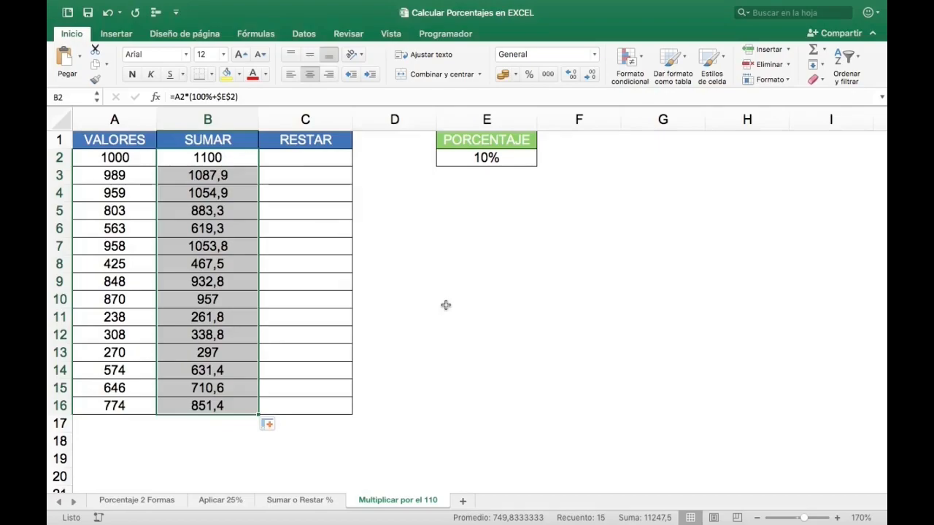
- Copy the formula text =A2*(100%+$E$2) from cell B2 into cell C2 of the RESTAR column, keeping its references unchanged
click(209, 157)
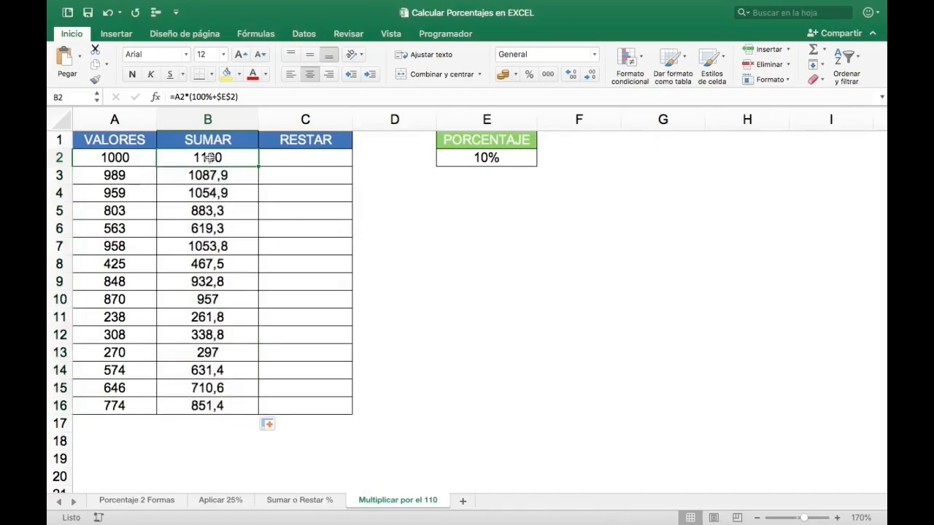
drag(170, 97, 240, 96)
key(super+c)
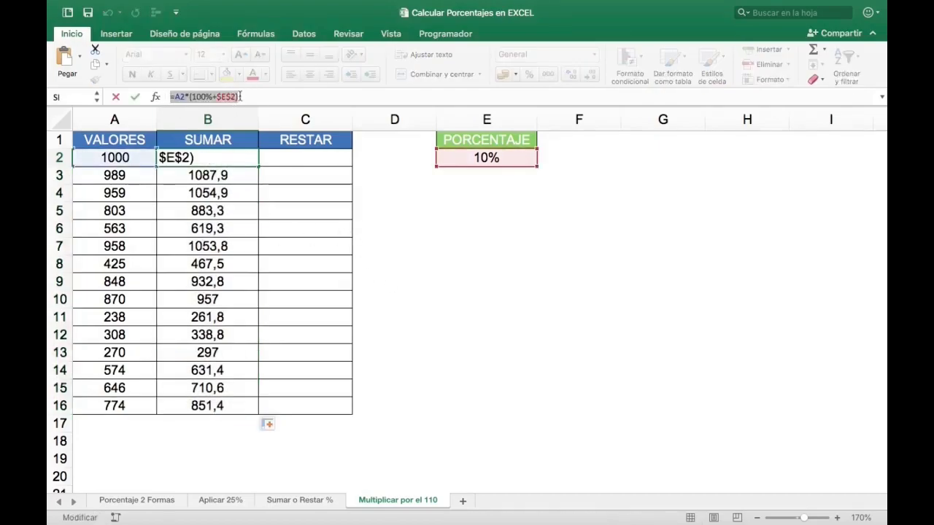
key(Return)
key(Up)
key(Right)
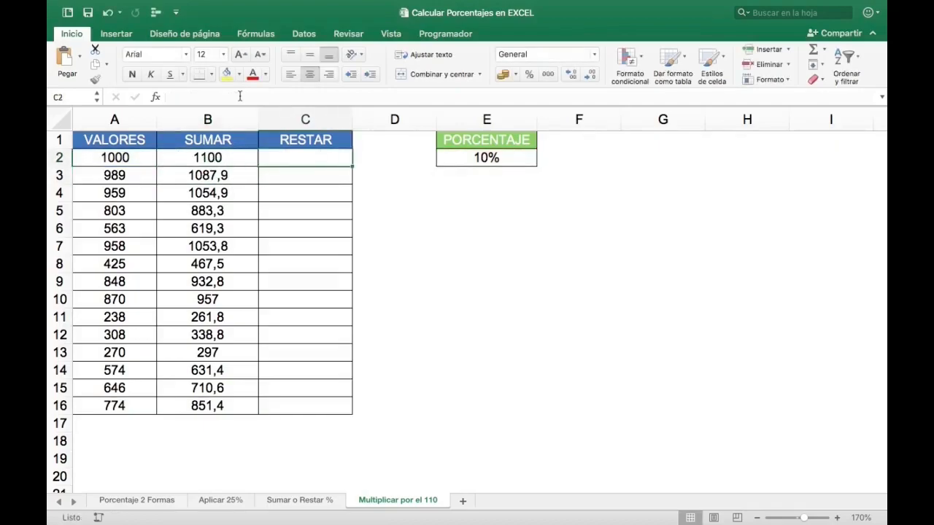
key(super+v)
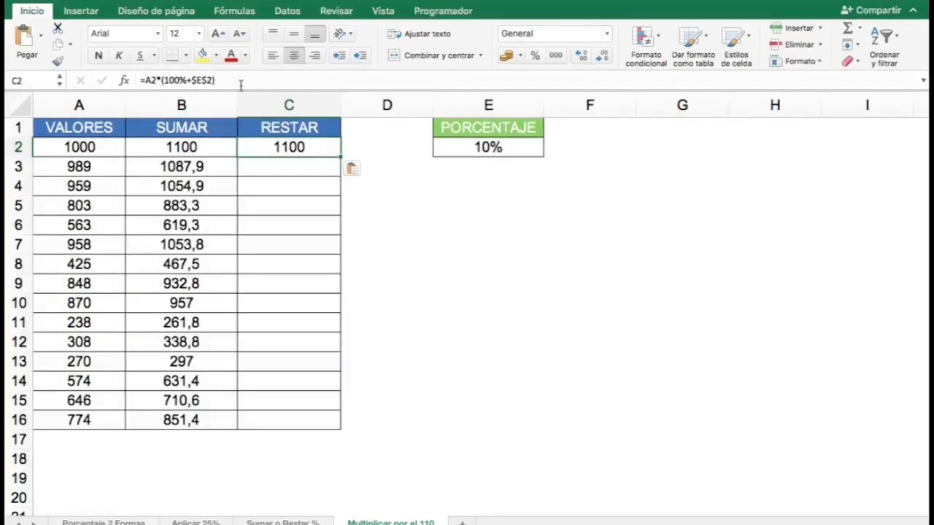
- Change the formula in C2 to =A2*(100%-$E$2) and fill it down through C16
click(191, 80)
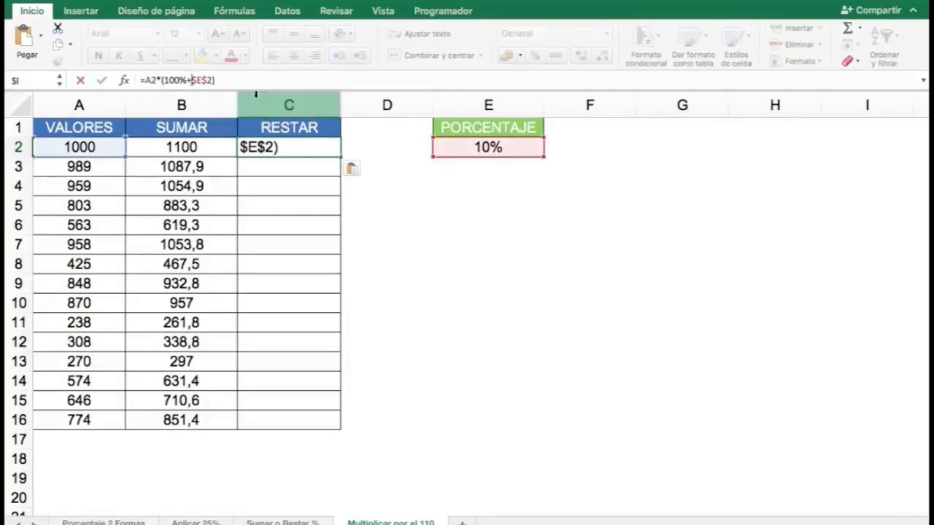
key(BackSpace)
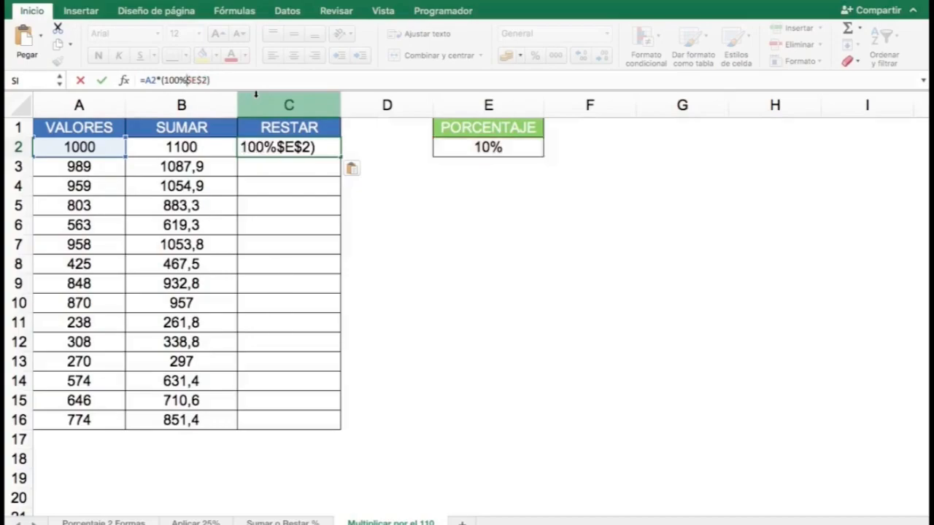
text(-)
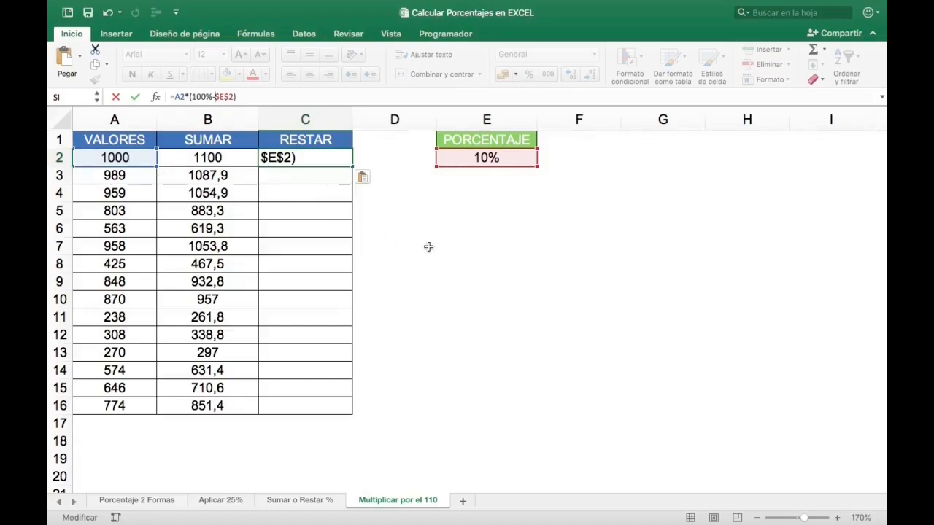
key(Return)
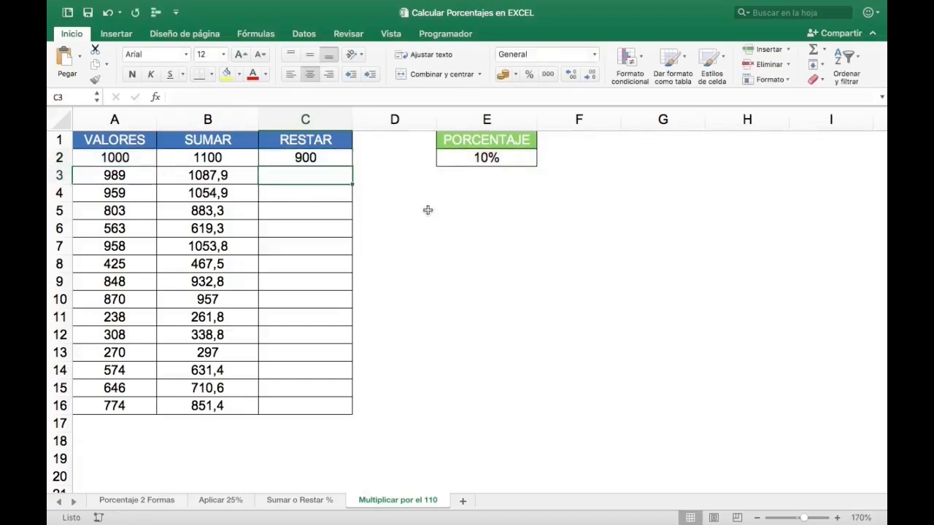
click(343, 158)
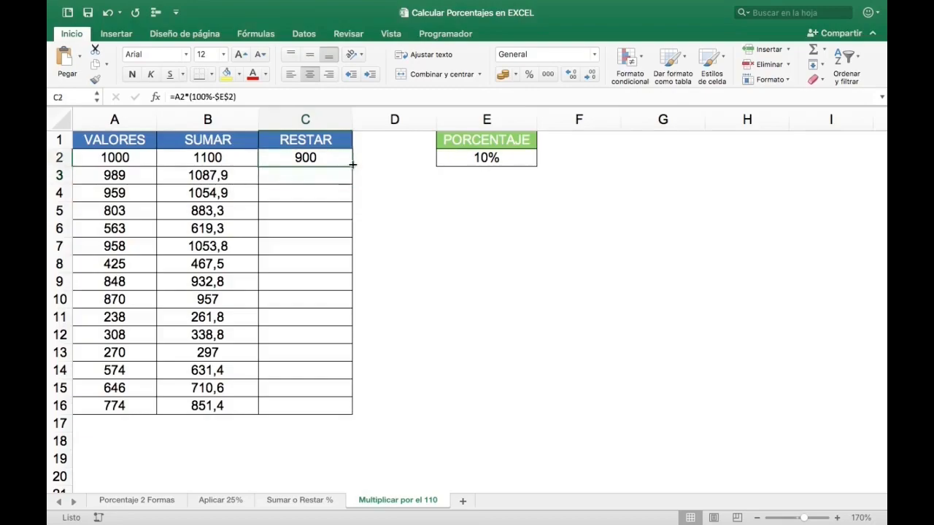
drag(353, 165, 345, 407)
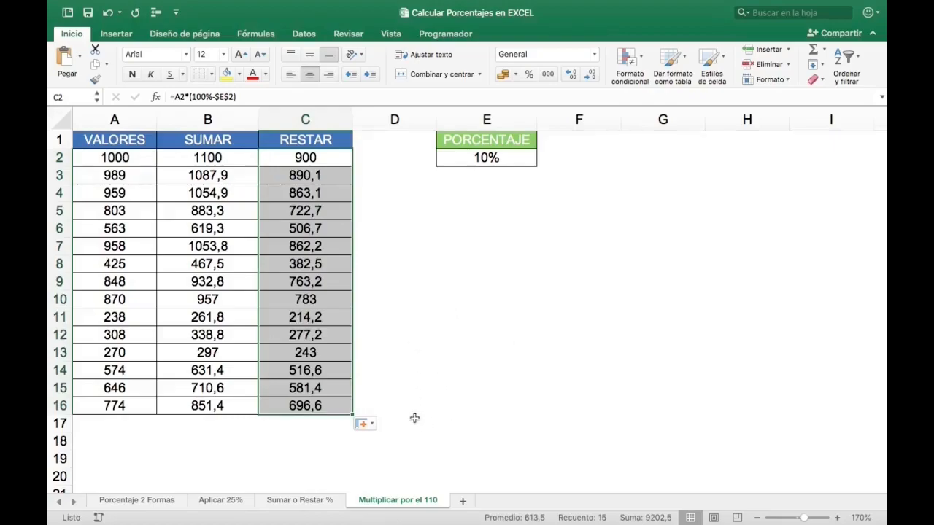
- Compare the results with those on the "Sumar o Restar %" sheet and return to "Multiplicar por el 110"
click(320, 501)
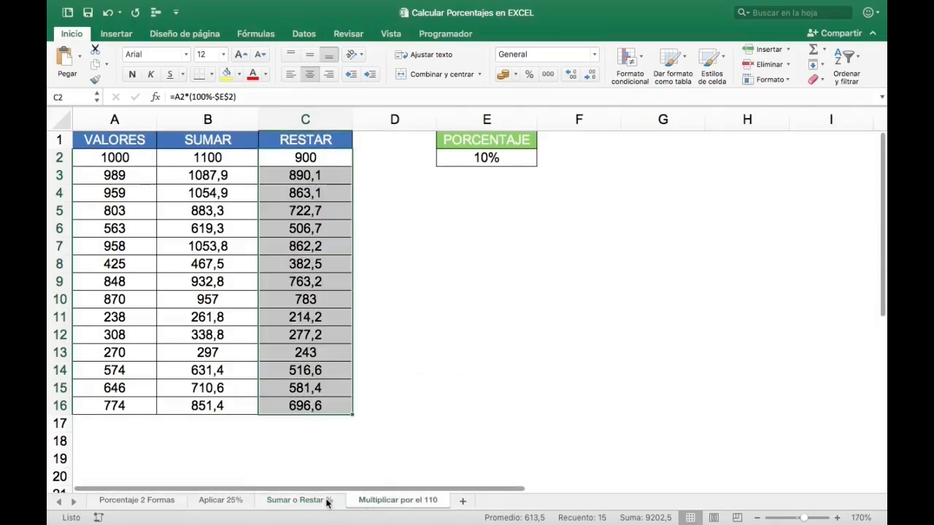
click(385, 503)
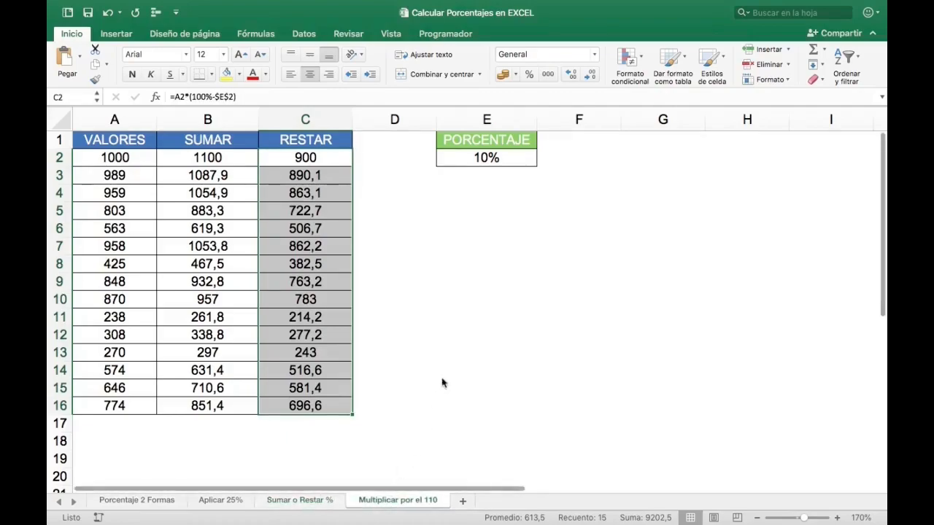